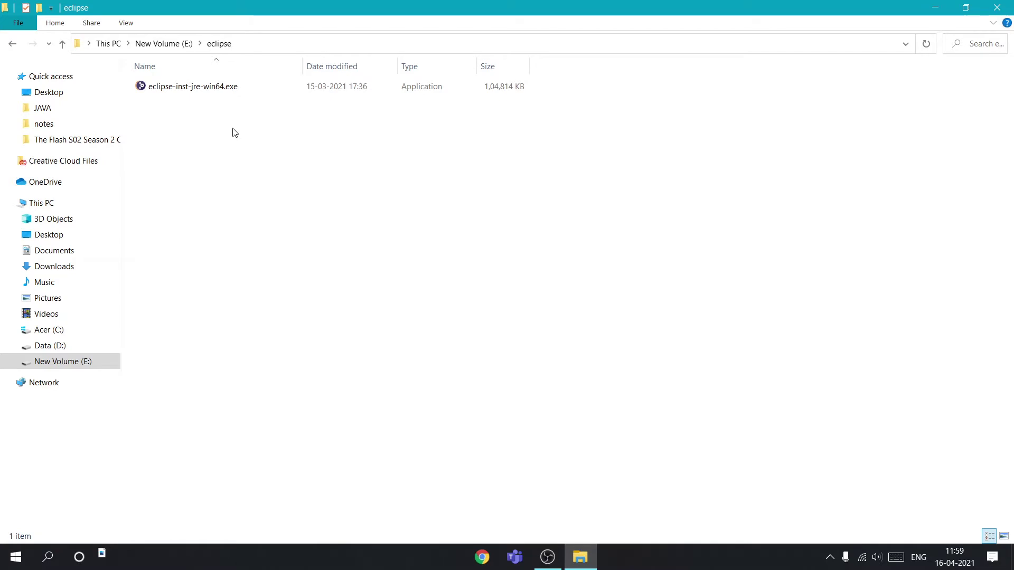
Step: Launch the Eclipse installer from eclipse-inst-jre-win64.exe in the eclipse folder
double_click(214, 88)
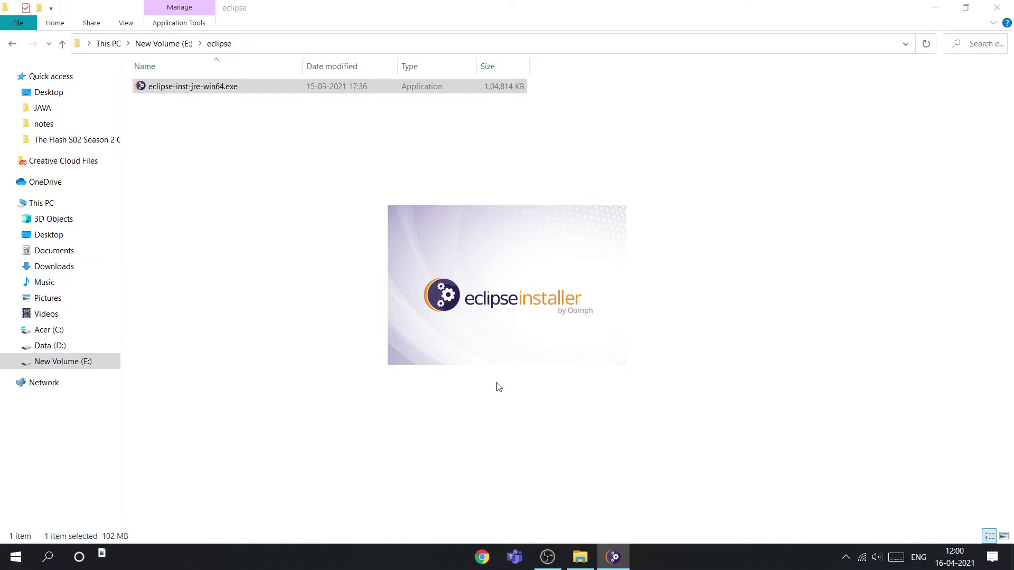
click(548, 557)
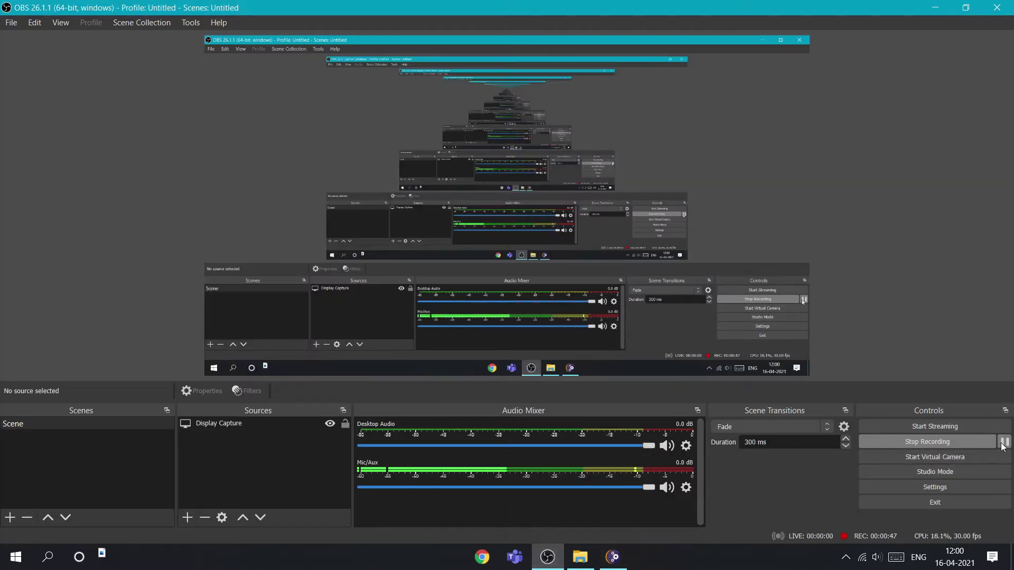
click(926, 7)
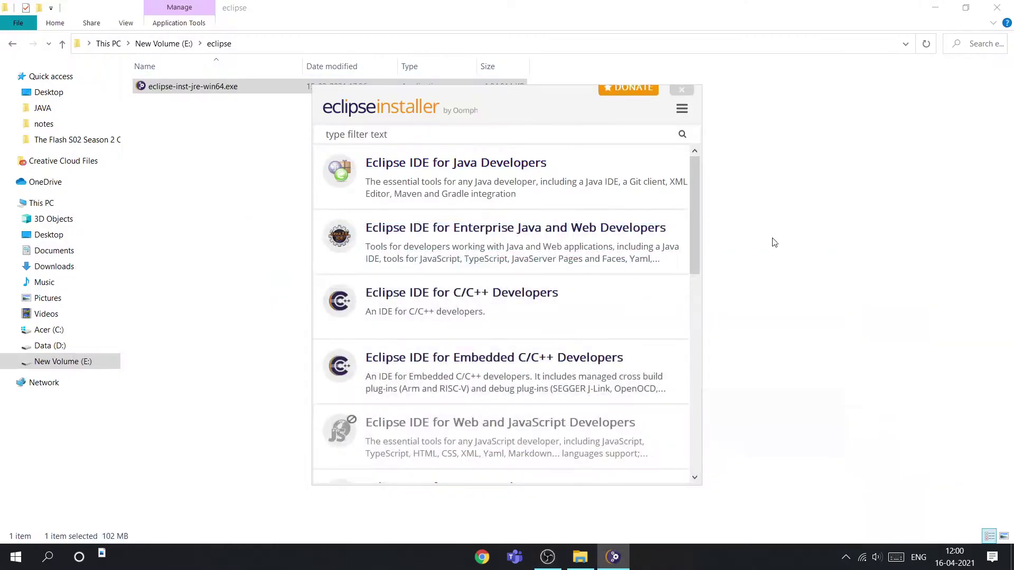
Step: Choose the Eclipse IDE for Enterprise Java and Web Developers package for installation
scroll(404, 301, down, 10)
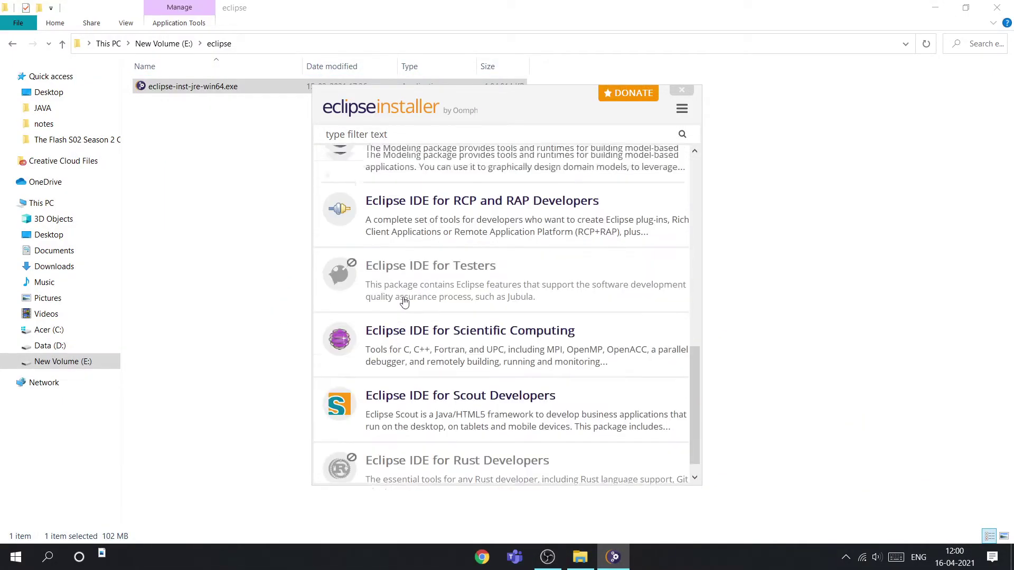
scroll(404, 302, up, 3)
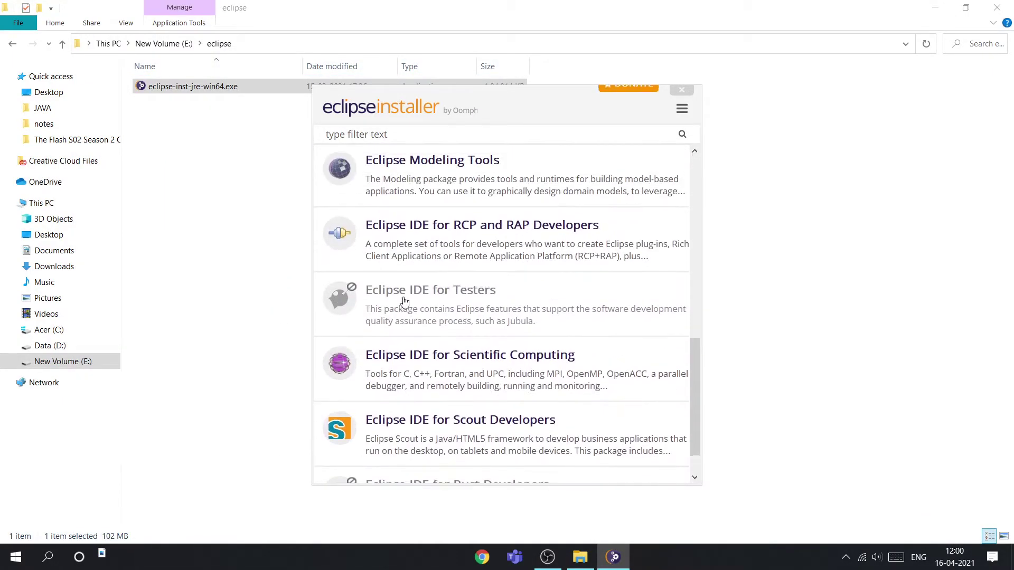
scroll(404, 301, up, 10)
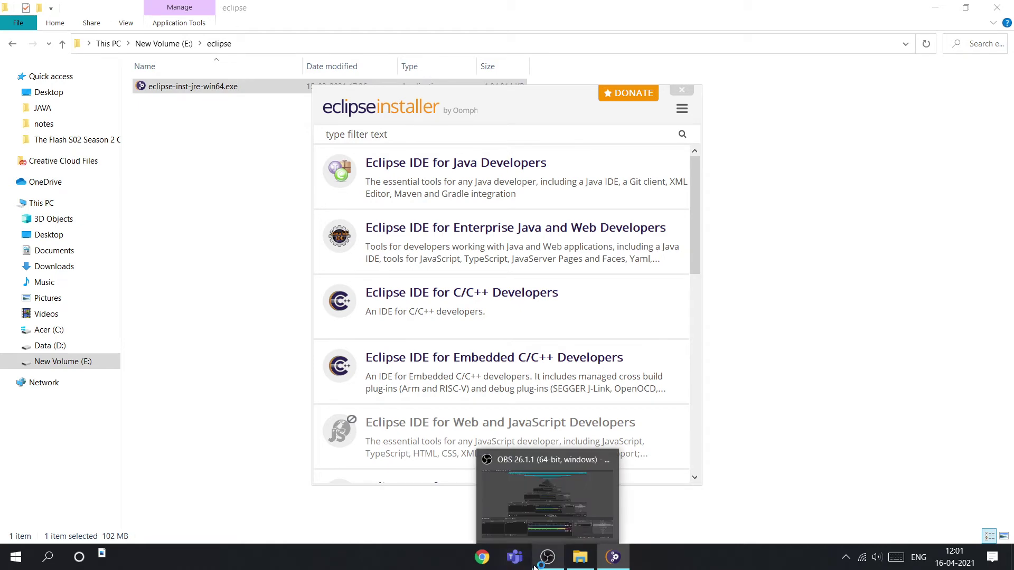
click(547, 558)
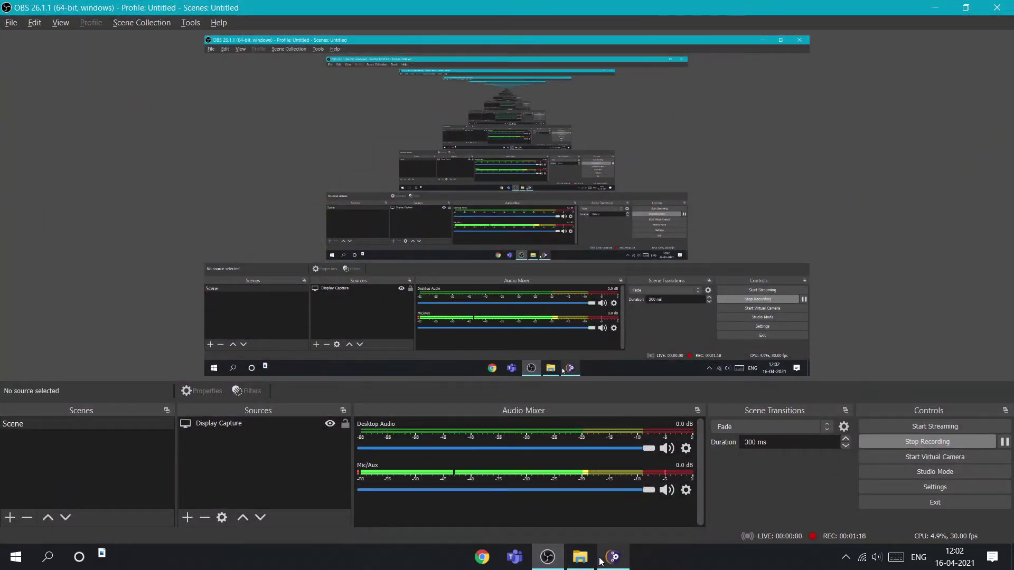
click(615, 559)
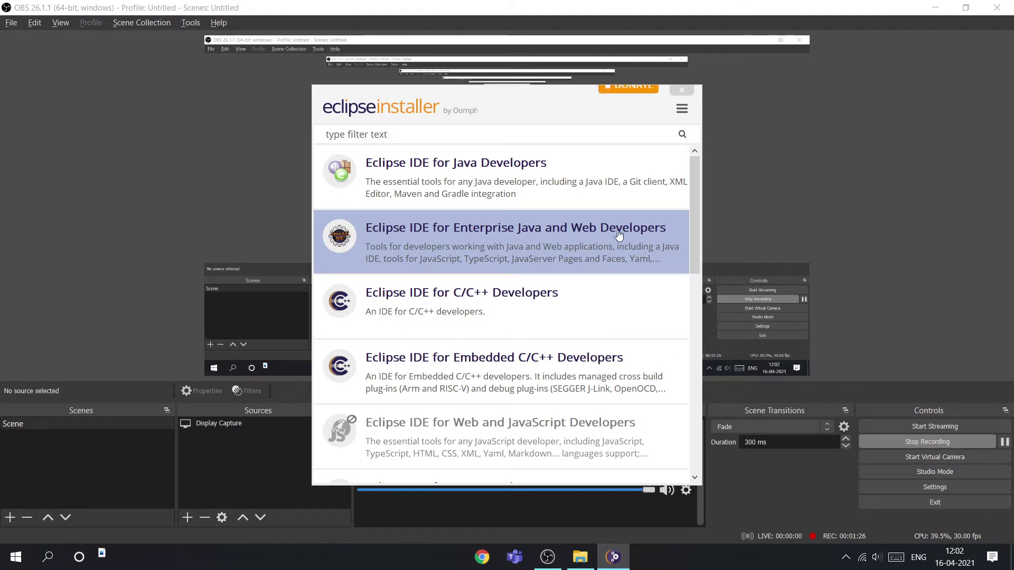
click(473, 238)
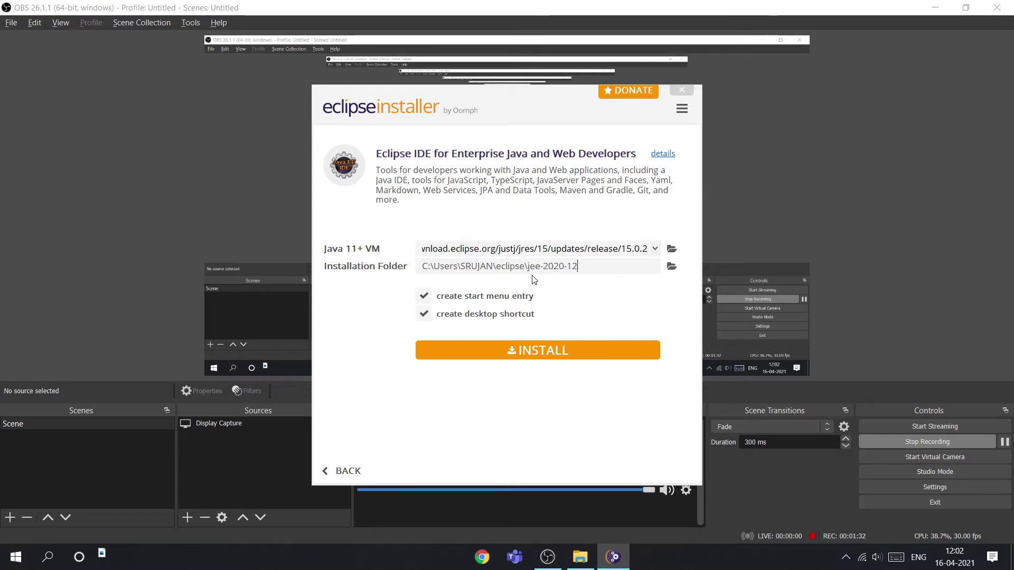
Step: Set the installation folder to E:\eclipse
click(672, 266)
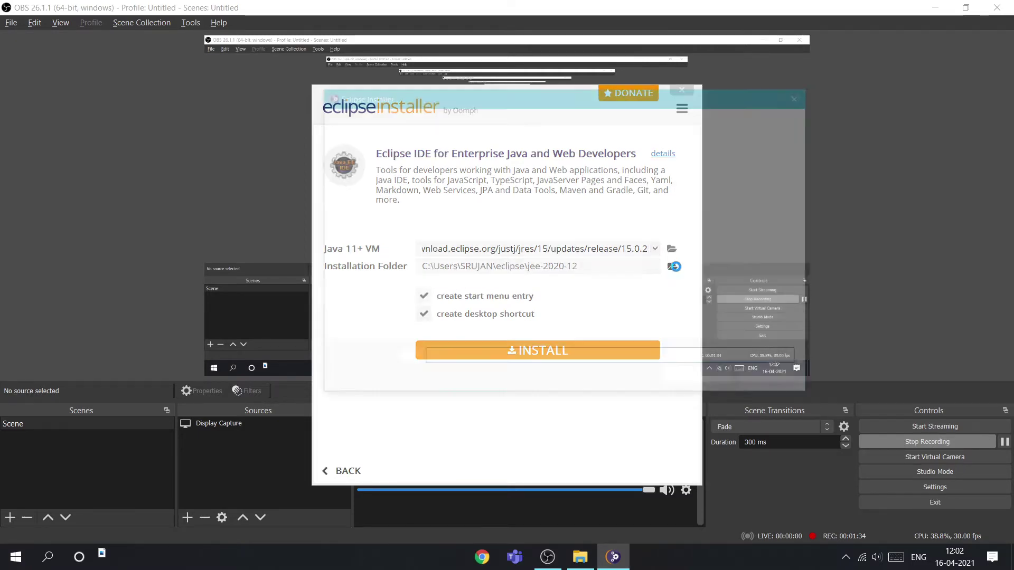
scroll(413, 311, down, 3)
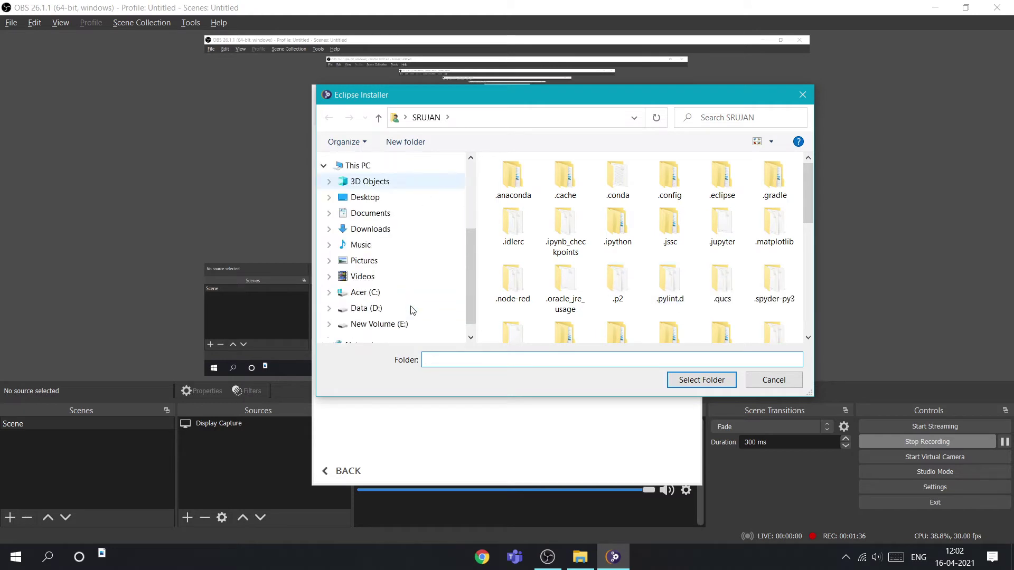
click(407, 323)
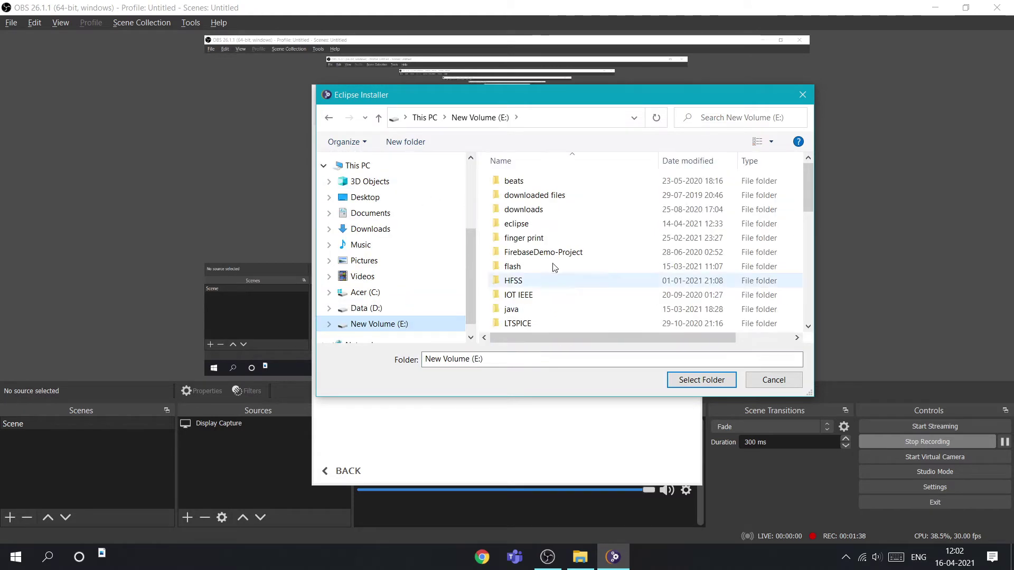
scroll(554, 268, down, 8)
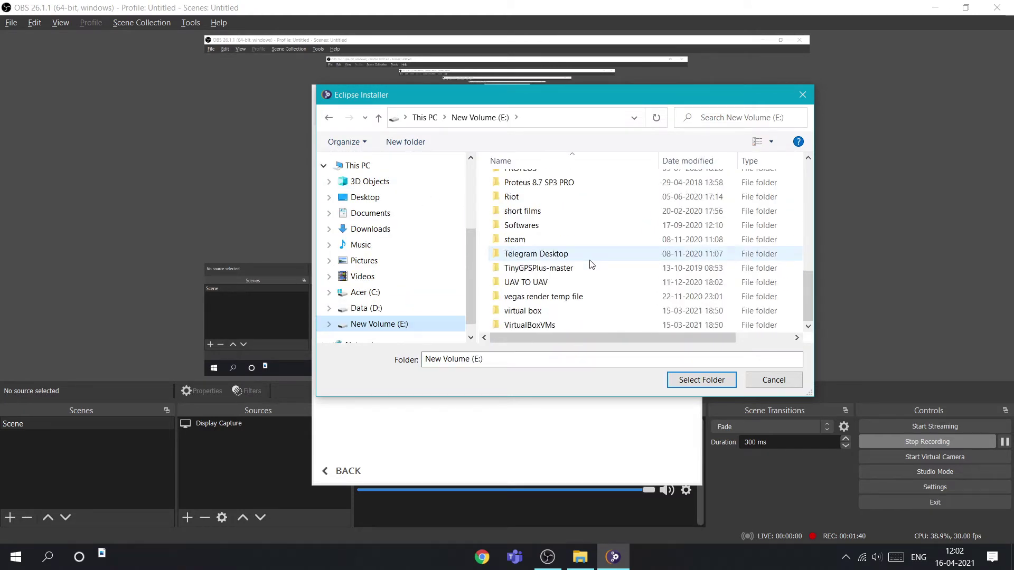
scroll(591, 265, up, 7)
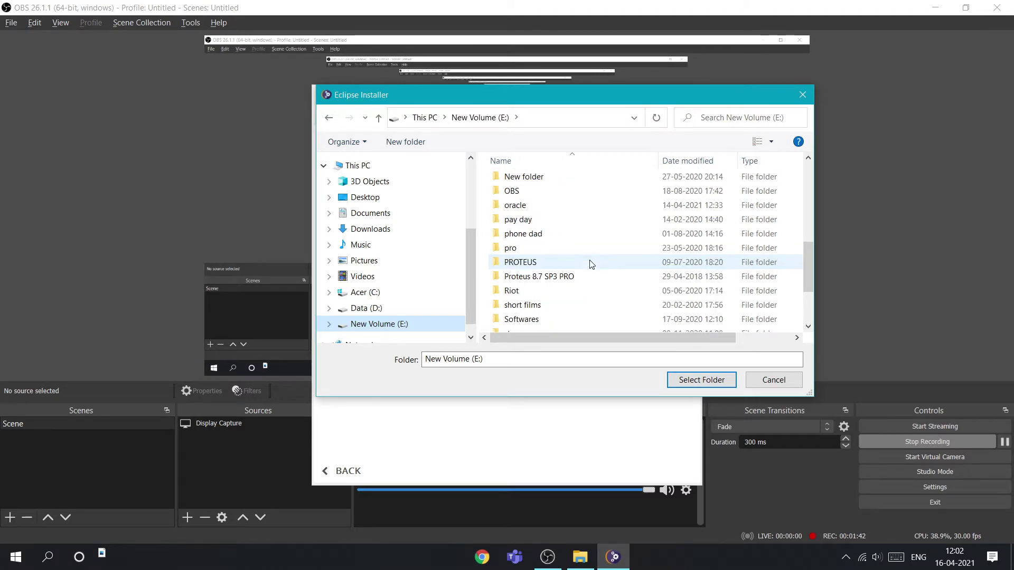
scroll(591, 265, up, 2)
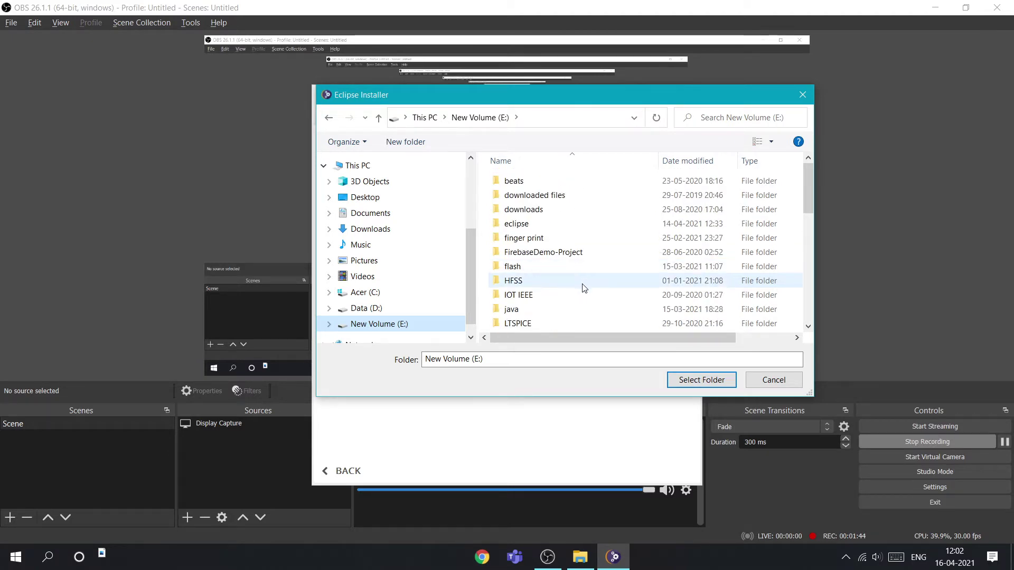
click(555, 227)
click(690, 380)
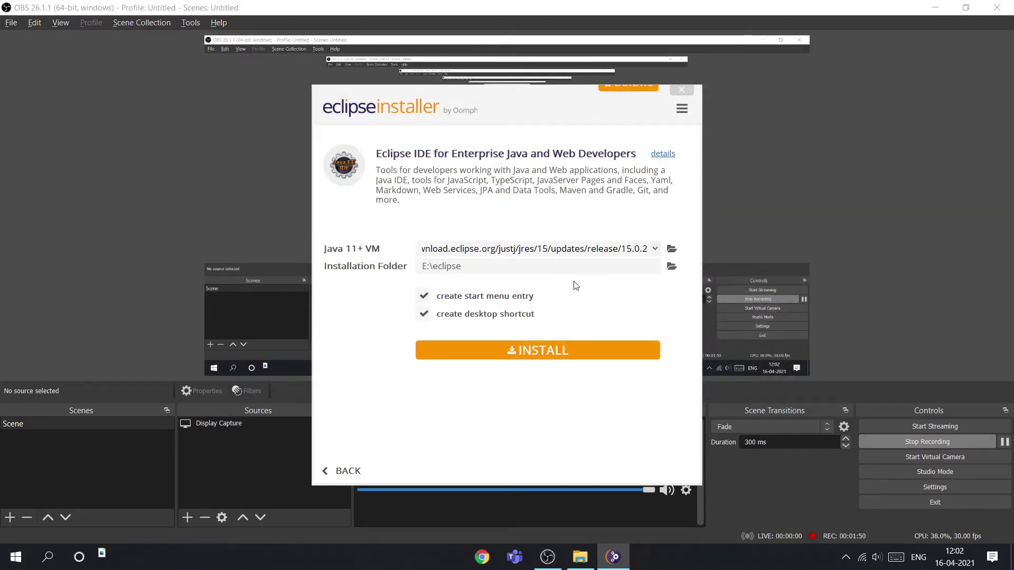
Step: Create a folder named "eclipse software" inside E:\eclipse and set it as the installation folder
click(671, 267)
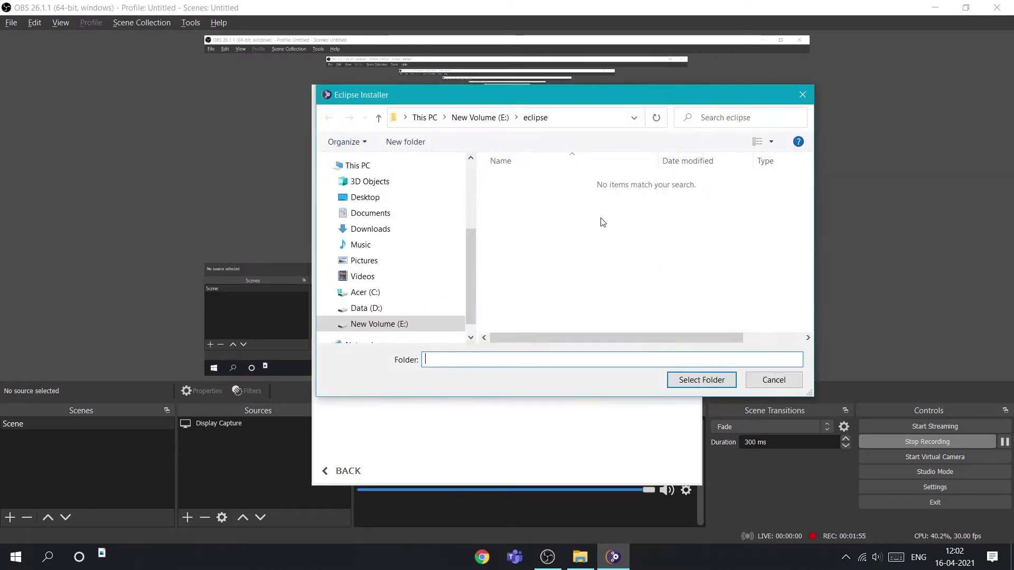
click(500, 118)
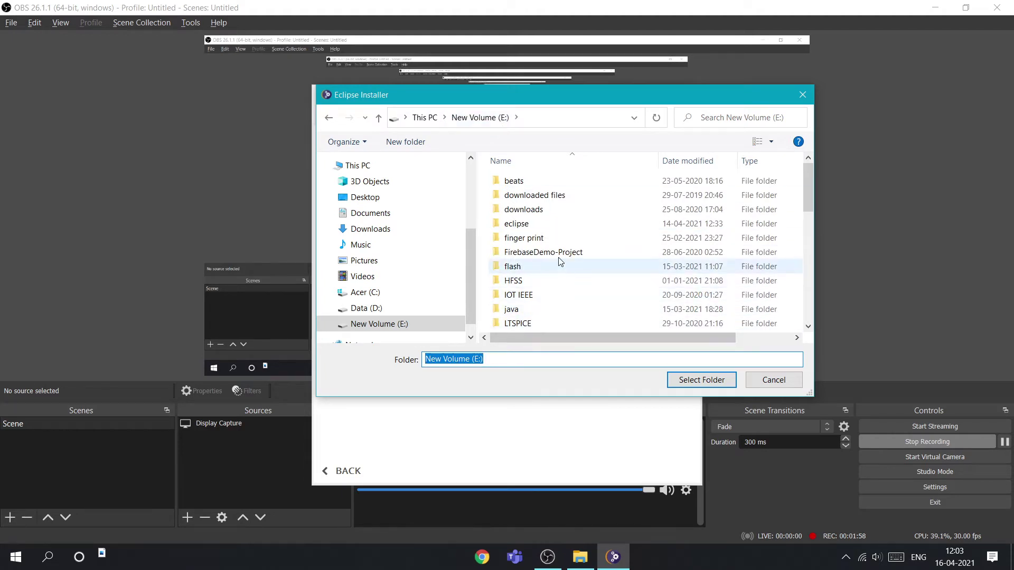
double_click(548, 225)
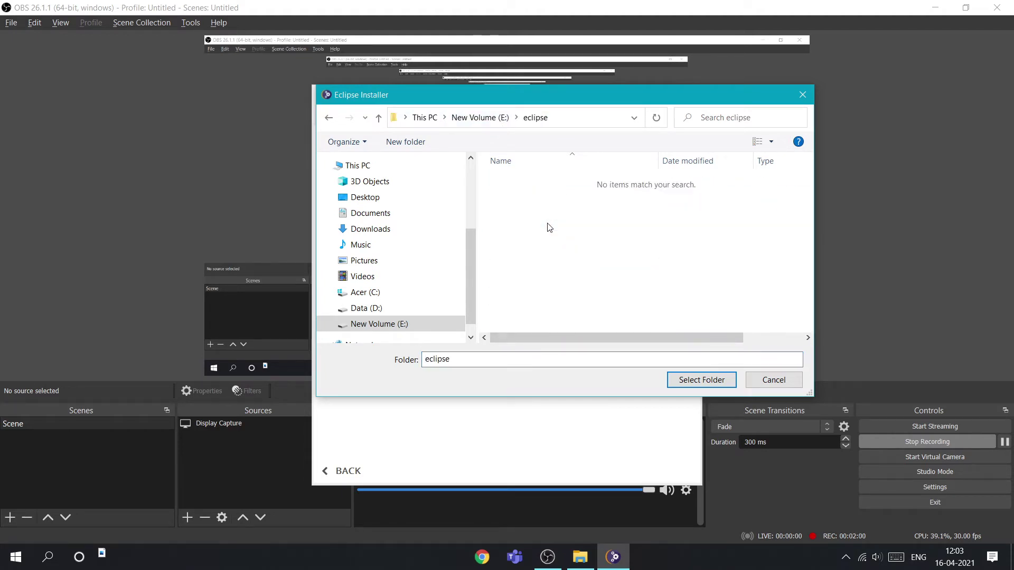
right_click(548, 225)
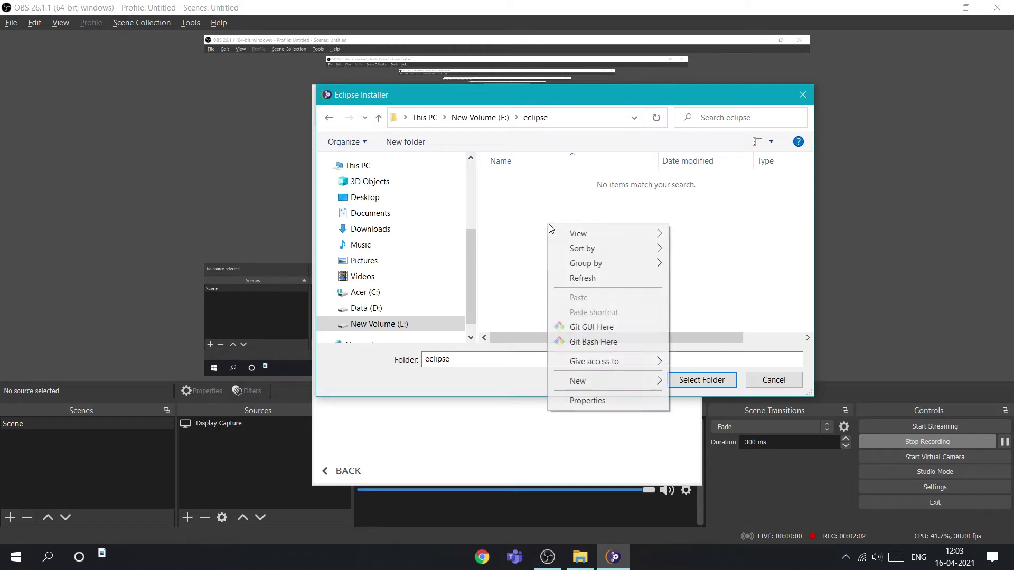
mouse_move(659, 381)
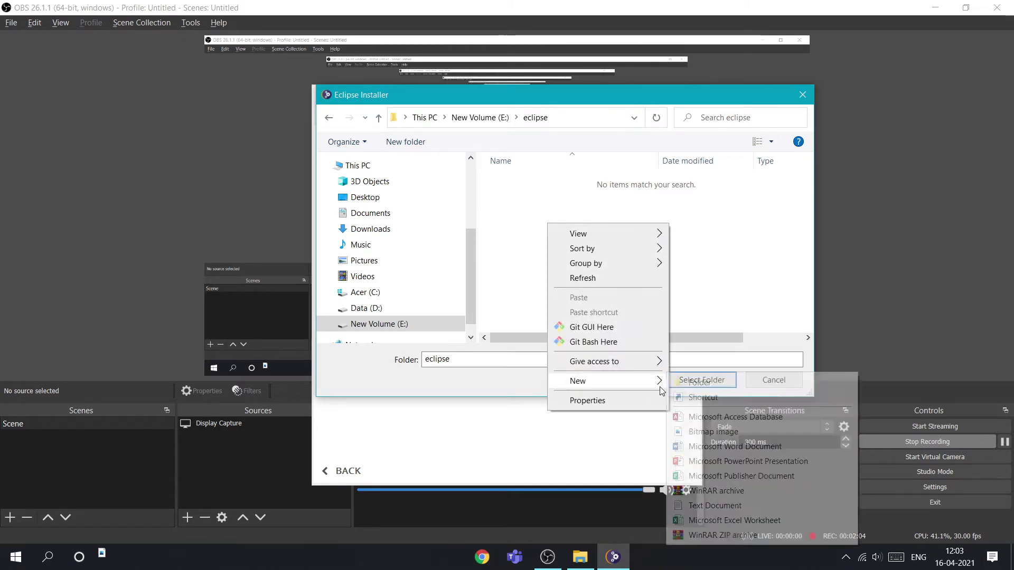
click(713, 382)
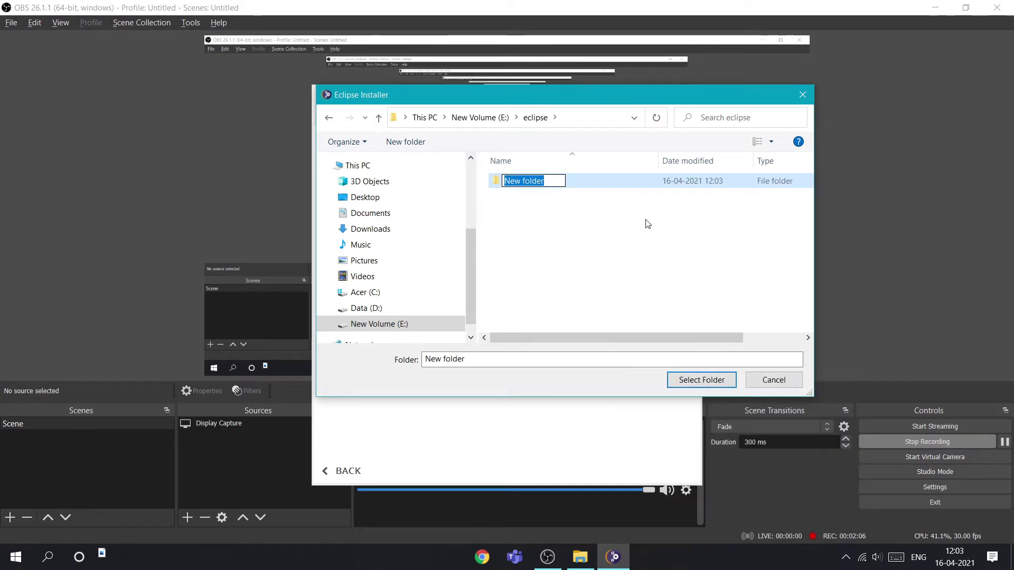
text(eclipsec)
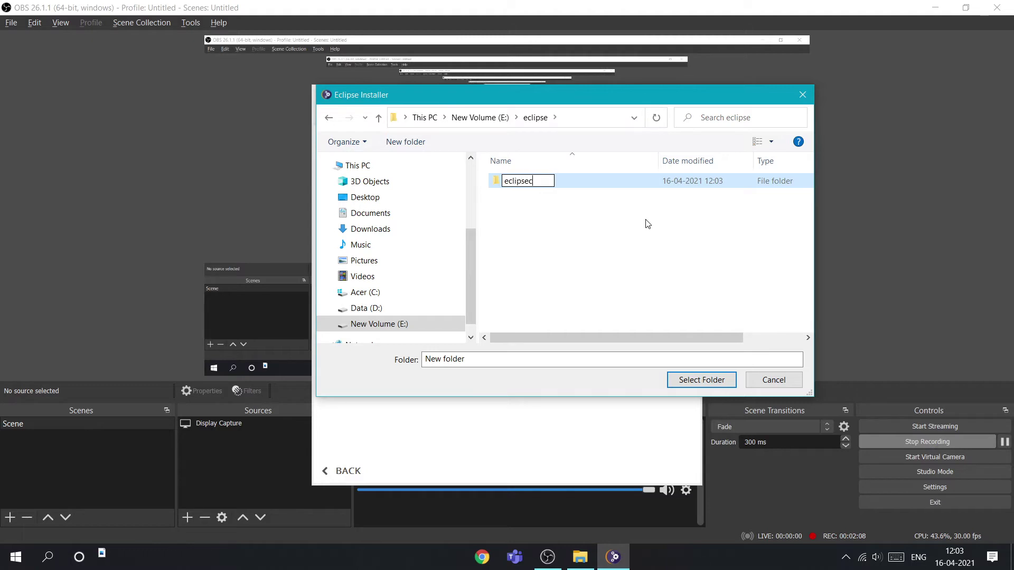
key(BackSpace)
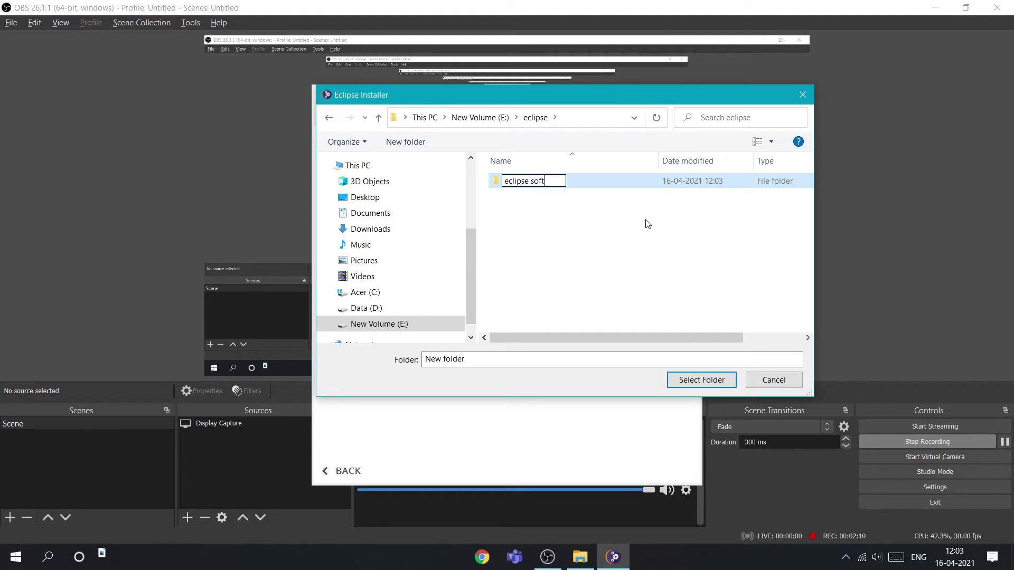
text(software)
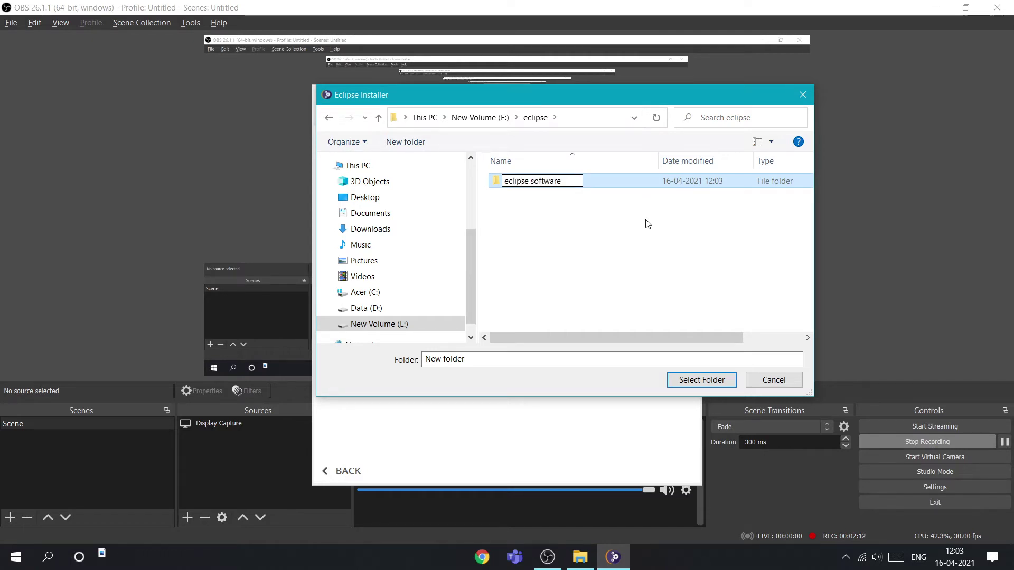
click(658, 257)
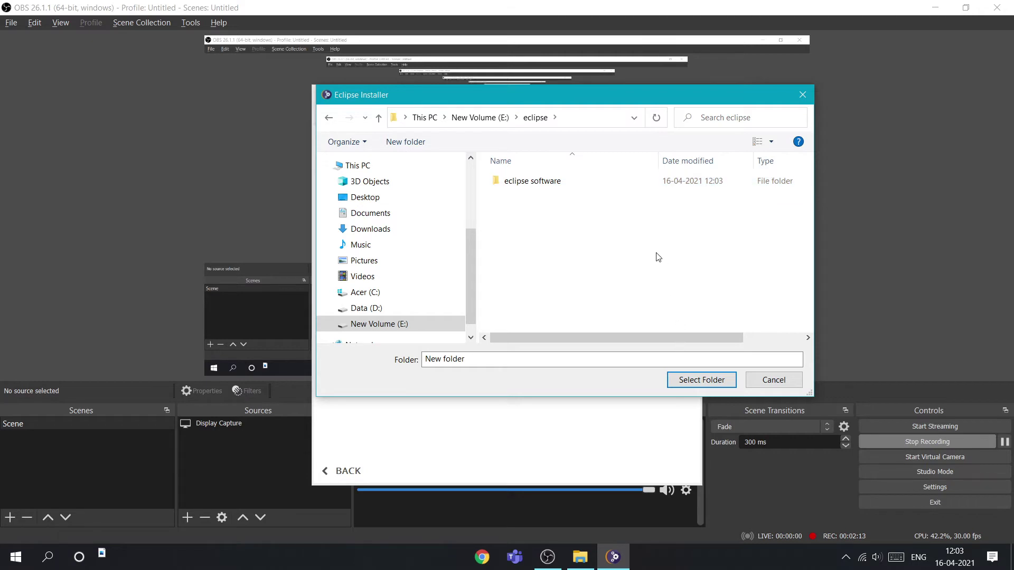
double_click(589, 180)
click(691, 379)
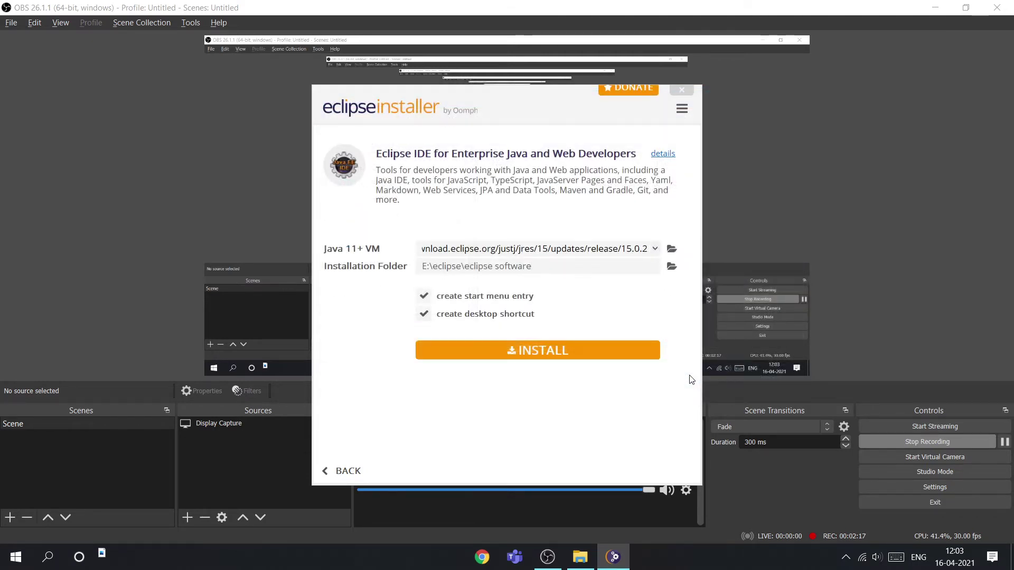
Step: Start the installation and accept the Eclipse Foundation Software User Agreement
click(534, 350)
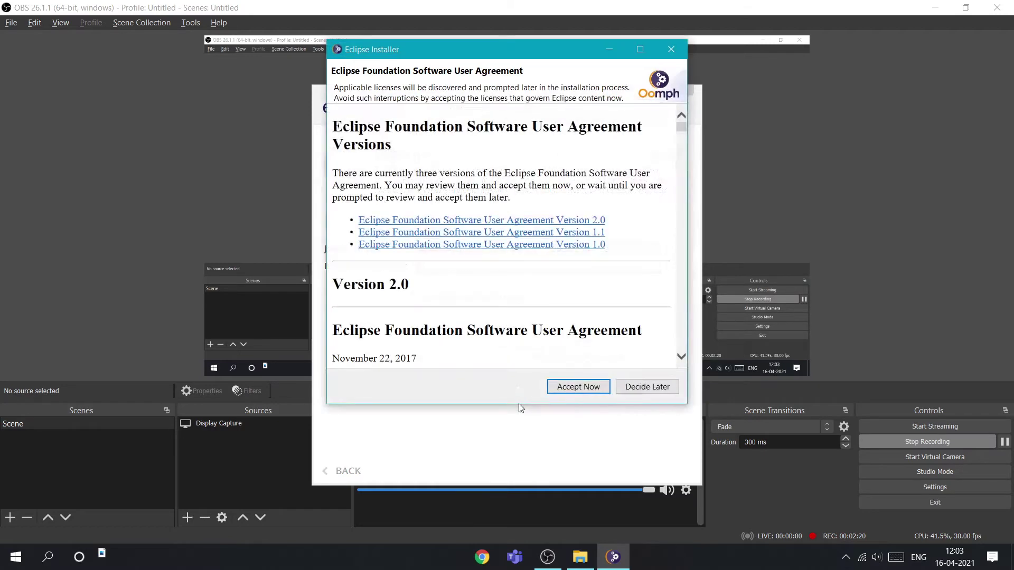
scroll(510, 310, down, 15)
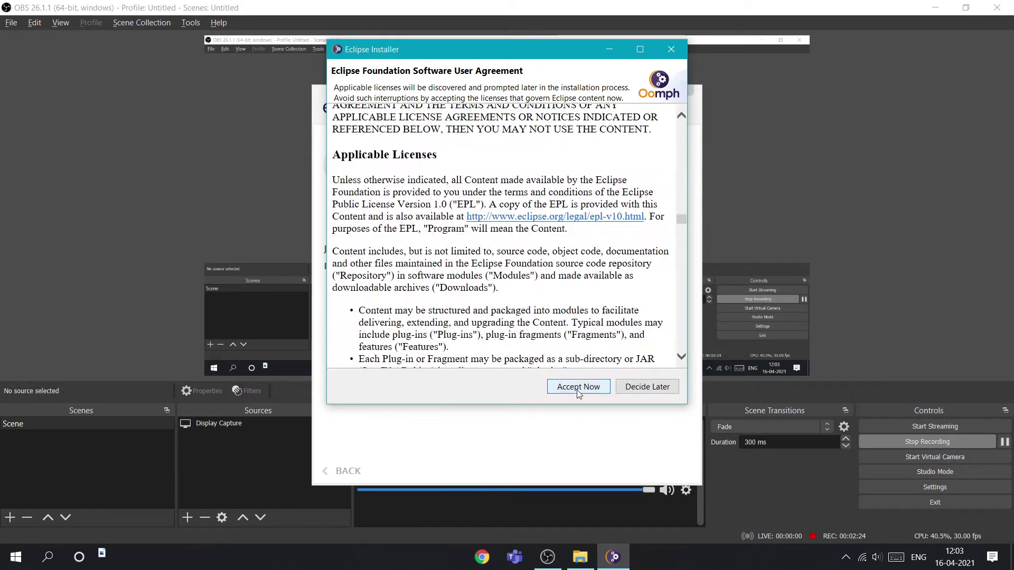
click(578, 387)
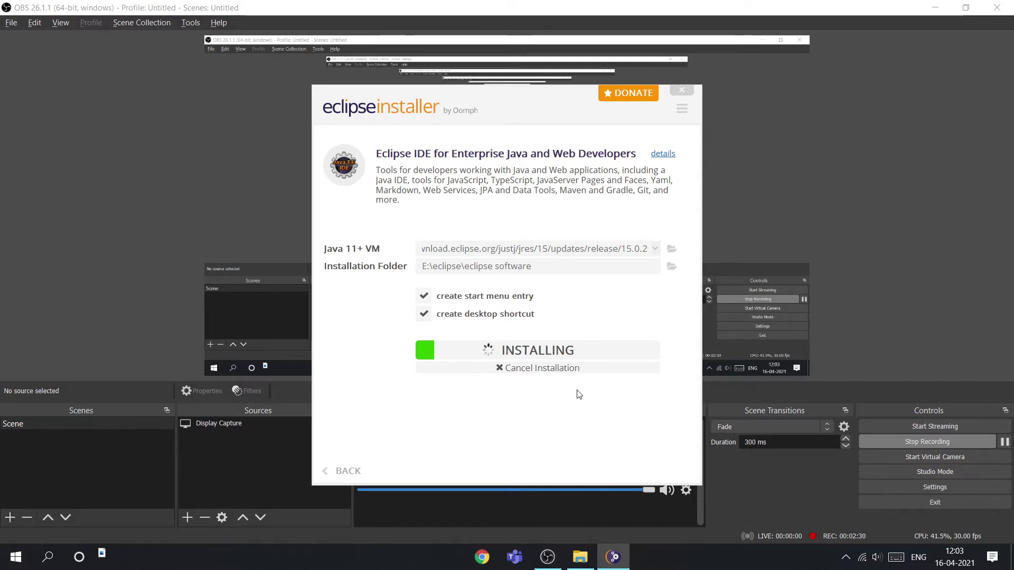
click(1007, 447)
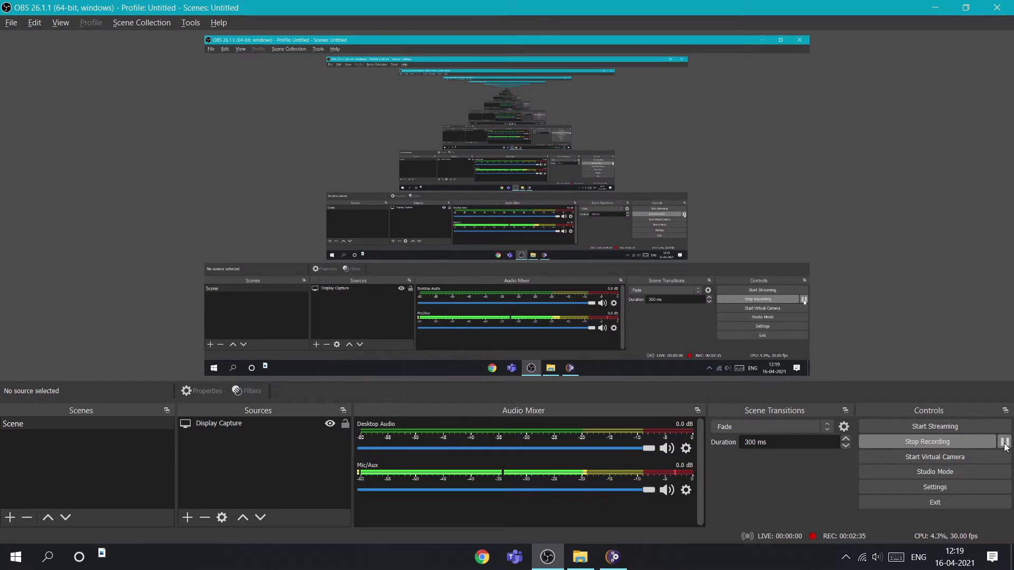
click(1006, 446)
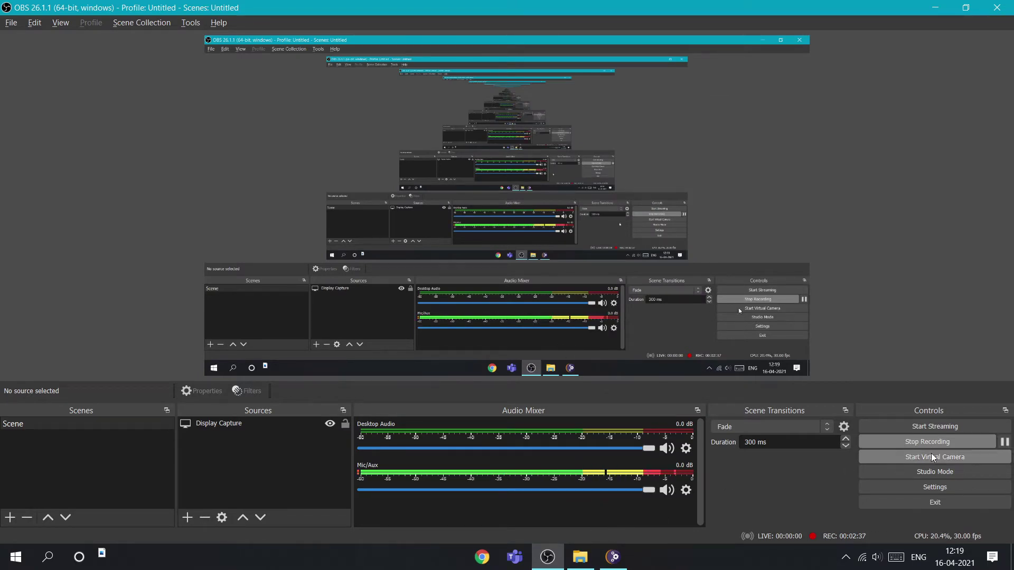
click(1004, 446)
click(1003, 447)
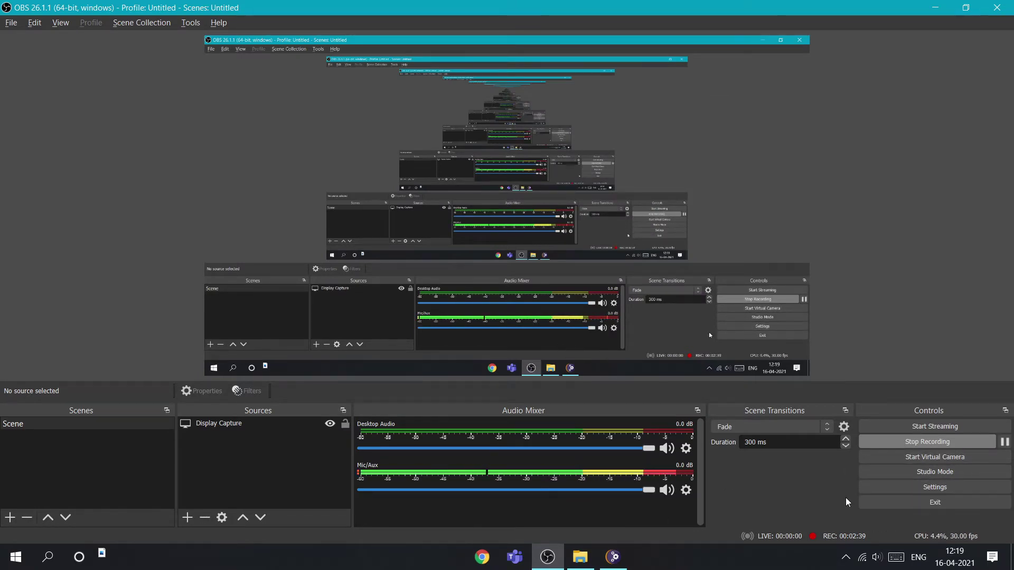
Step: Accept the unsigned content in the Eclipse installer to complete the installation, and launch the installed IDE
click(608, 564)
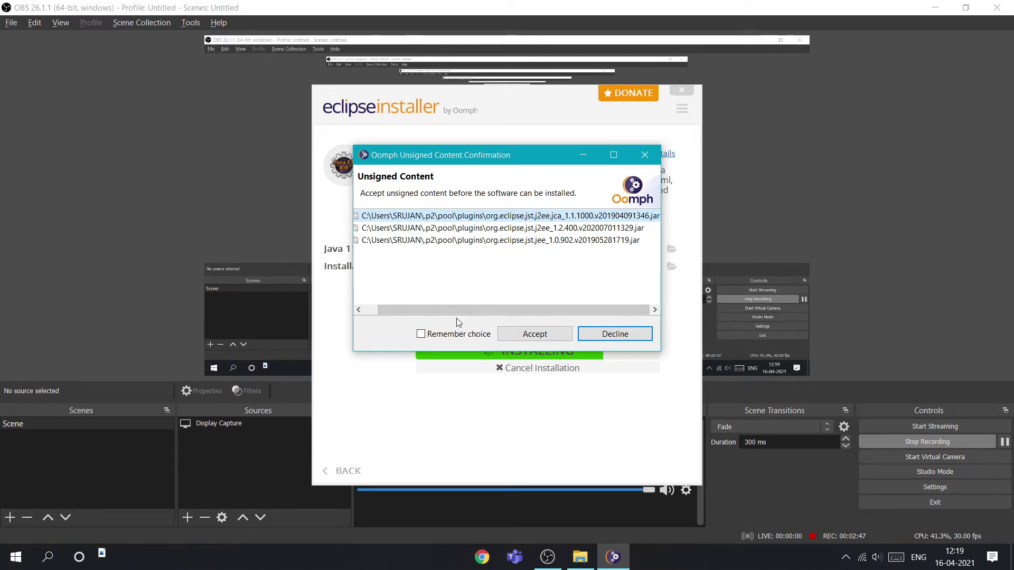
drag(464, 315, 539, 309)
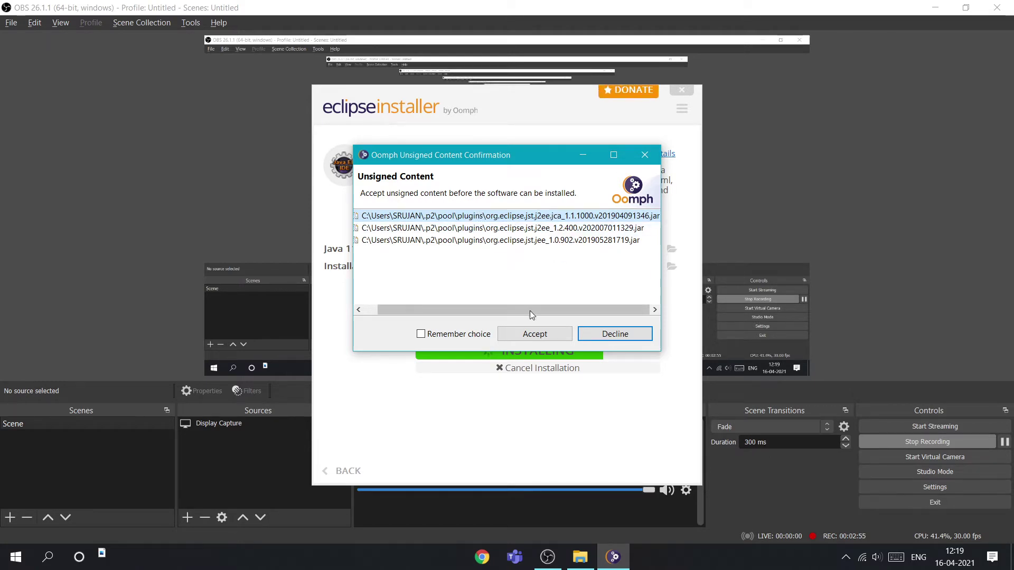
click(535, 335)
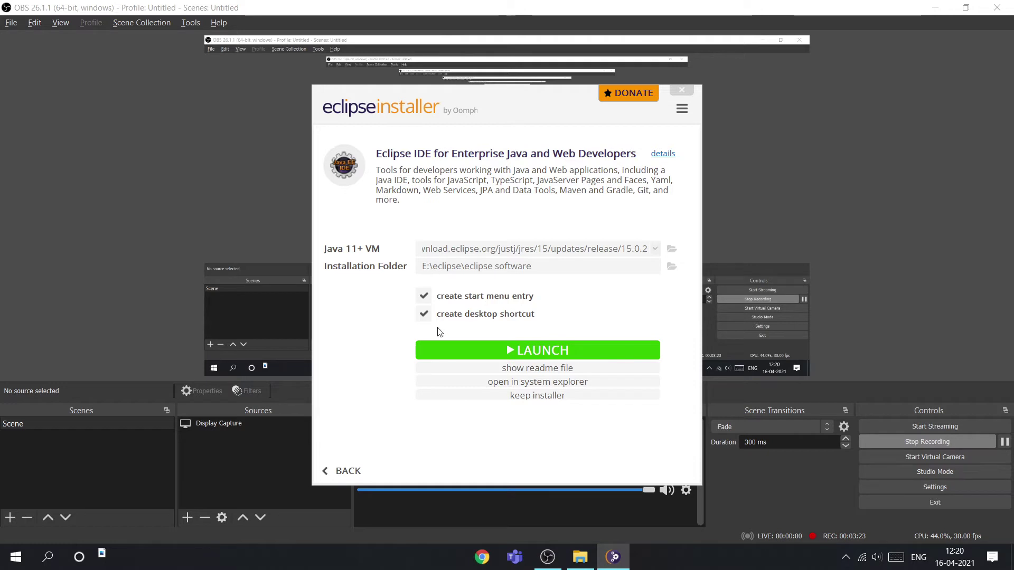
click(526, 350)
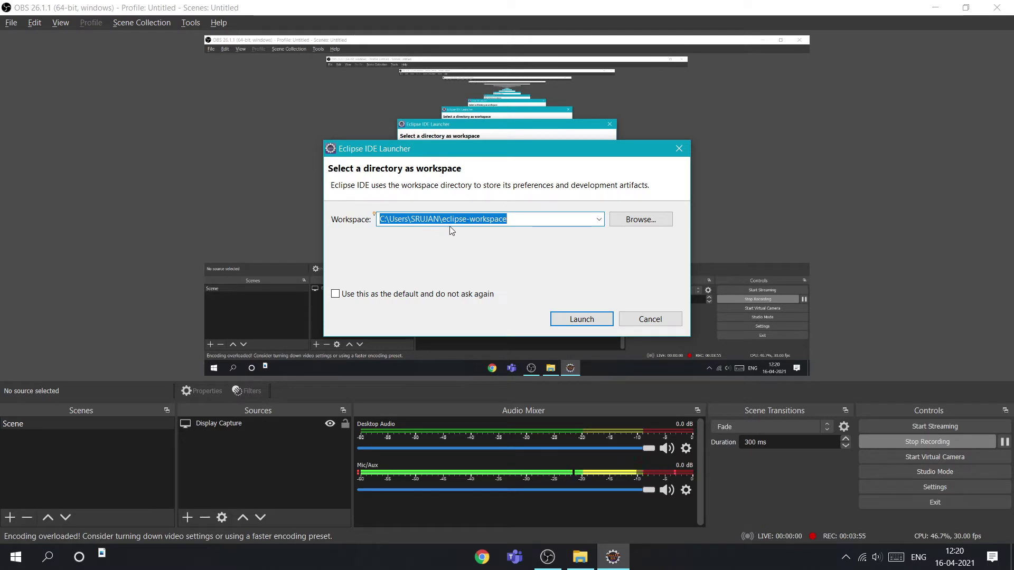
Step: Browse for the workspace directory and go to the eclipse folder on New Volume (E:)
click(634, 222)
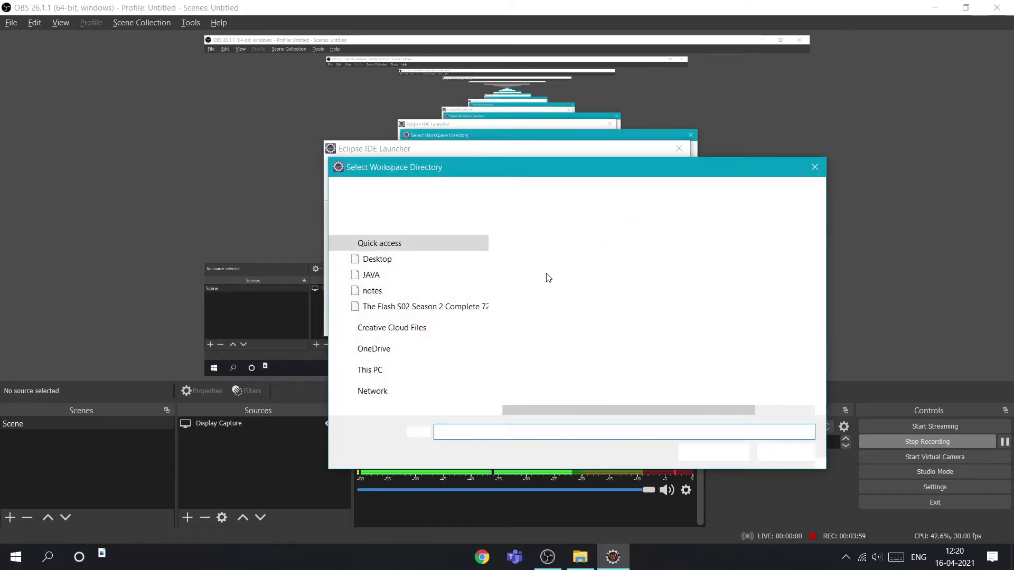
scroll(426, 344, down, 2)
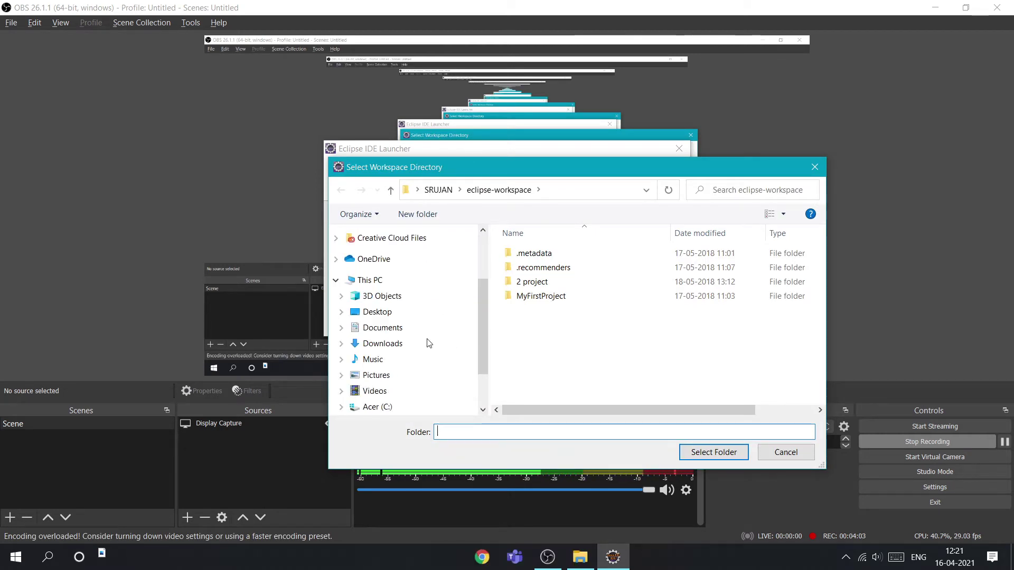
scroll(429, 344, down, 2)
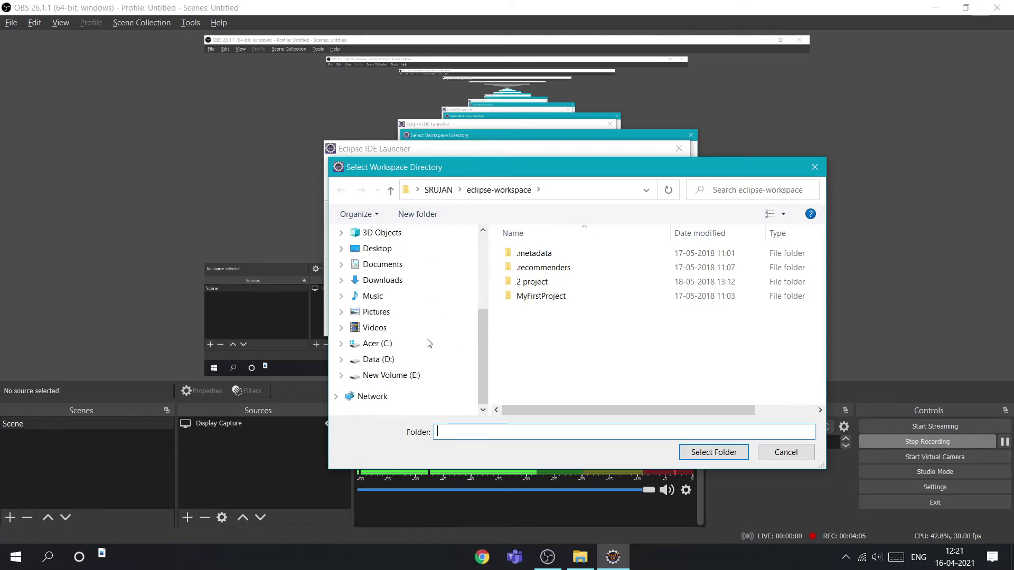
click(414, 360)
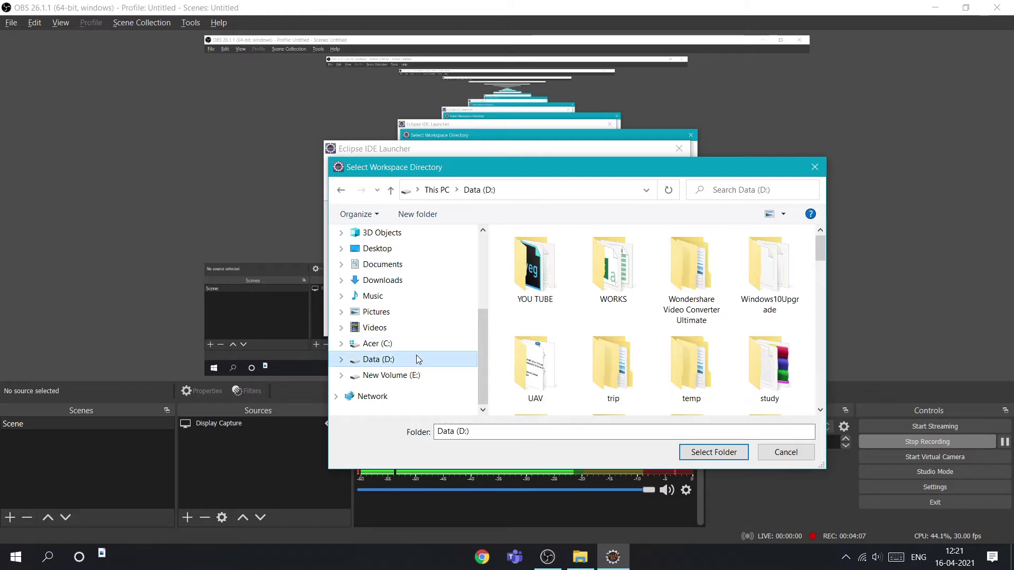
click(414, 376)
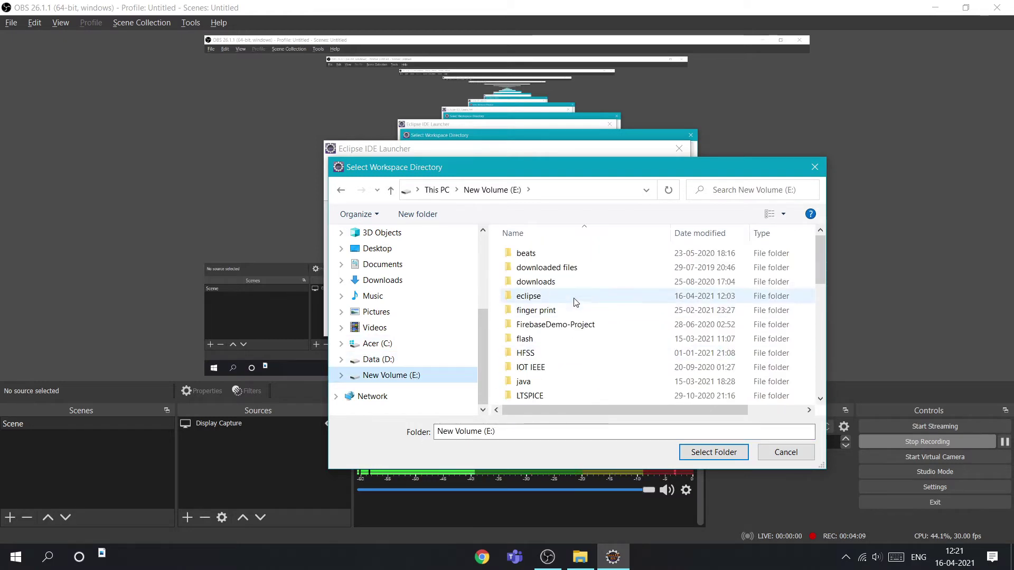
click(576, 301)
double_click(576, 301)
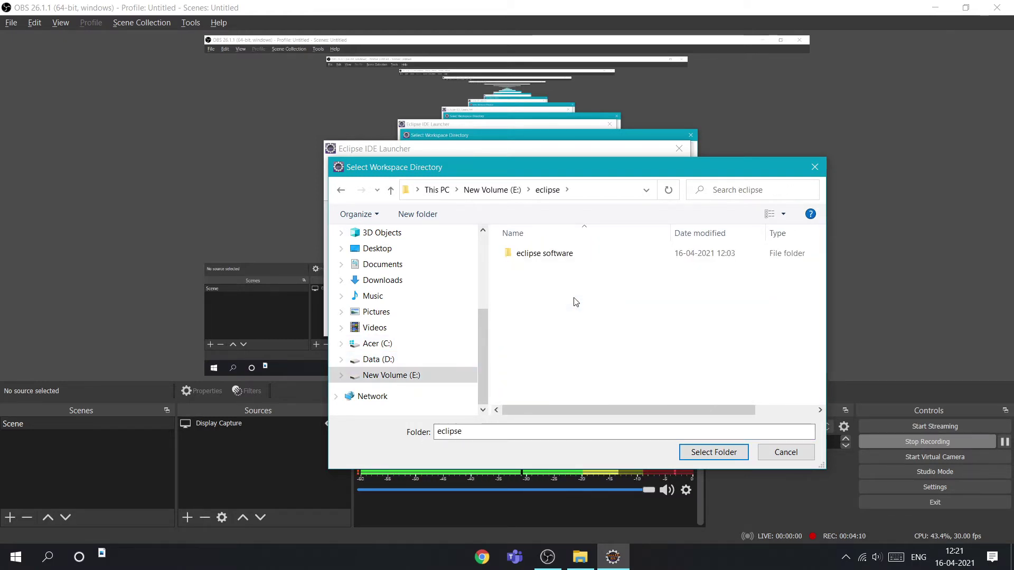
Step: Create a folder named "projects" inside E:\eclipse and set it as the workspace directory
right_click(577, 334)
mouse_move(634, 470)
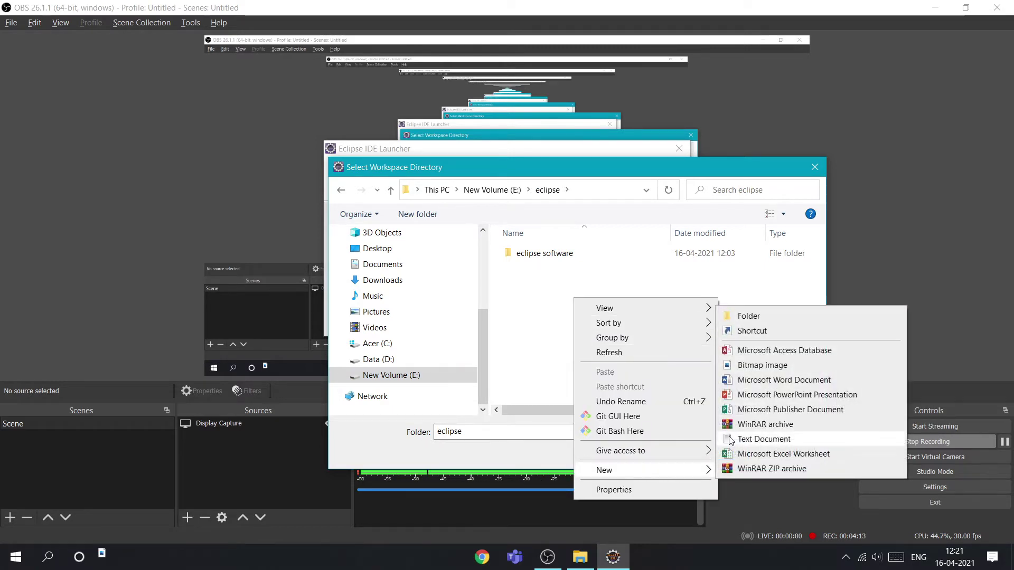
click(769, 317)
text(p)
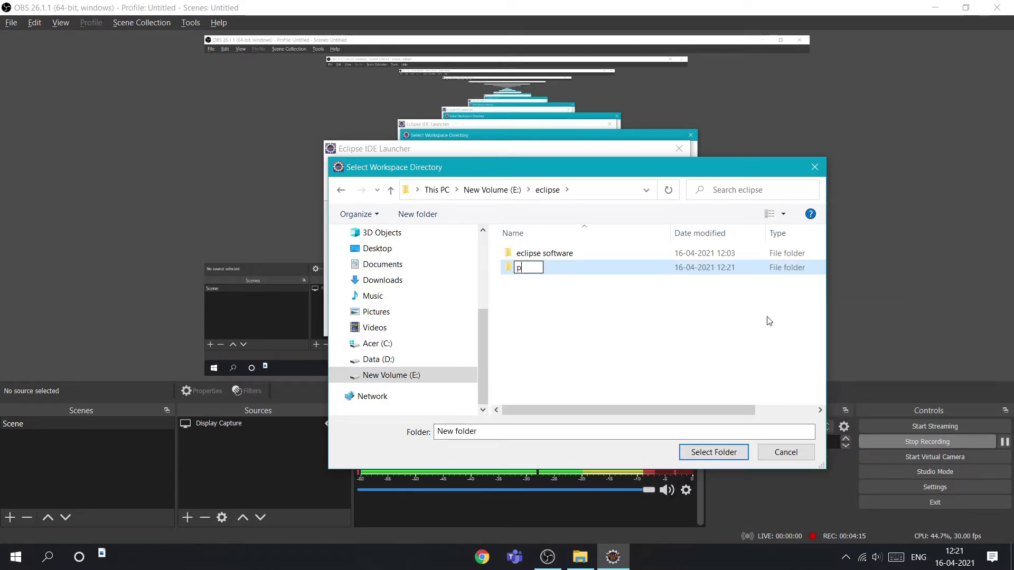
text(rojexts)
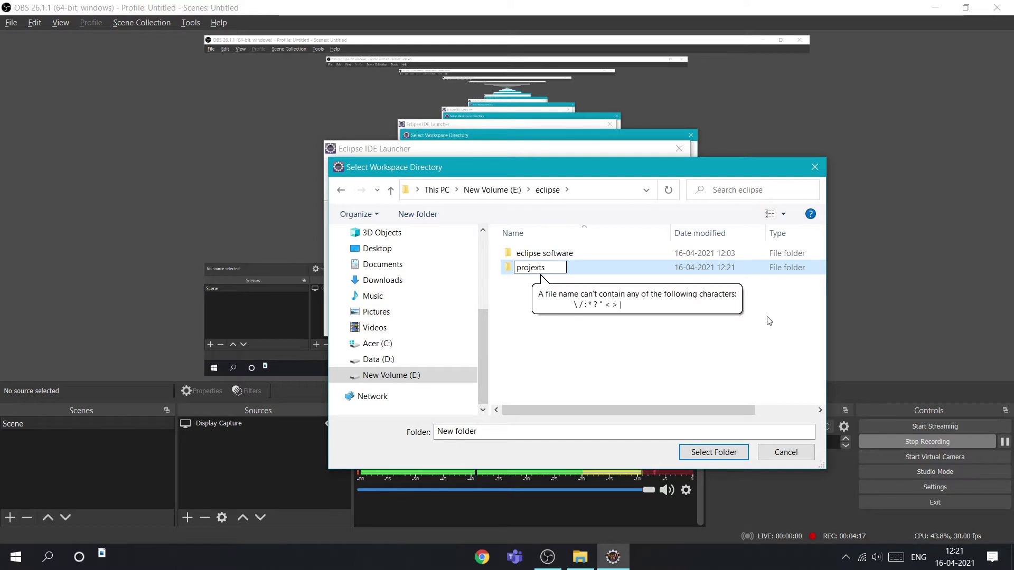
key(BackSpace)
key(BackSpace)
key(BackSpace)
text(cts)
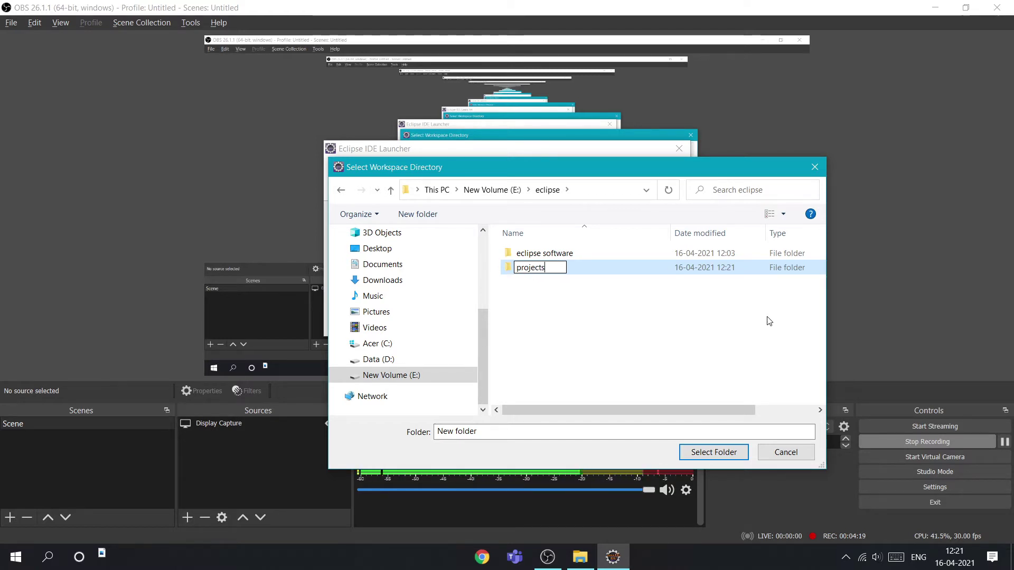
click(619, 270)
double_click(619, 269)
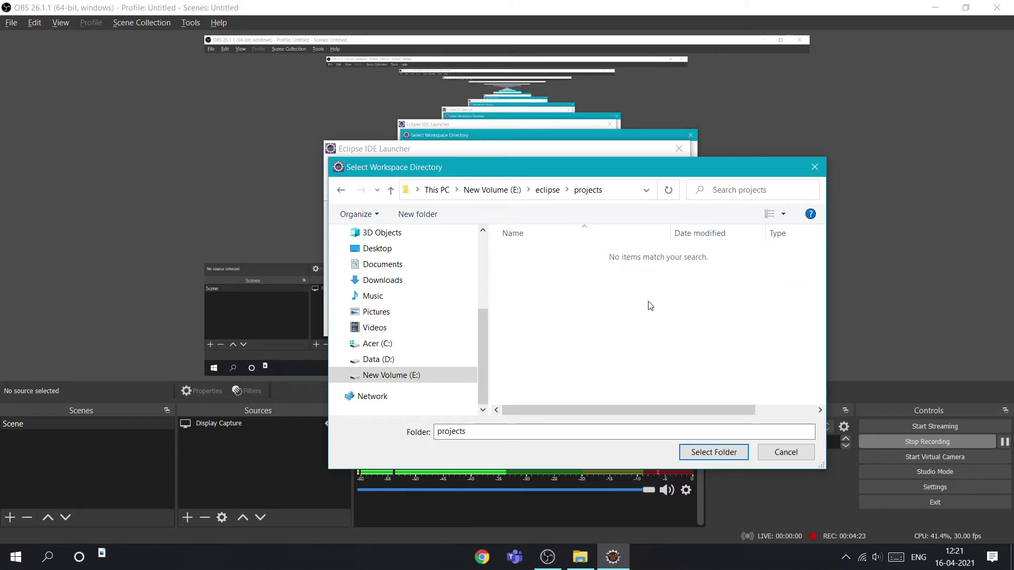
click(710, 453)
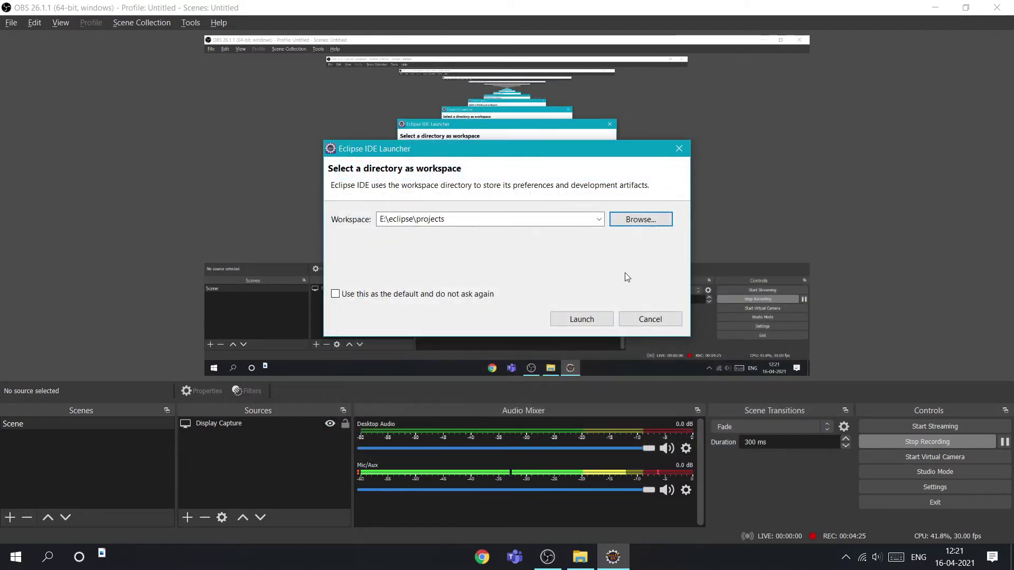
Step: Launch Eclipse with the selected workspace and maximize the IDE window
click(602, 320)
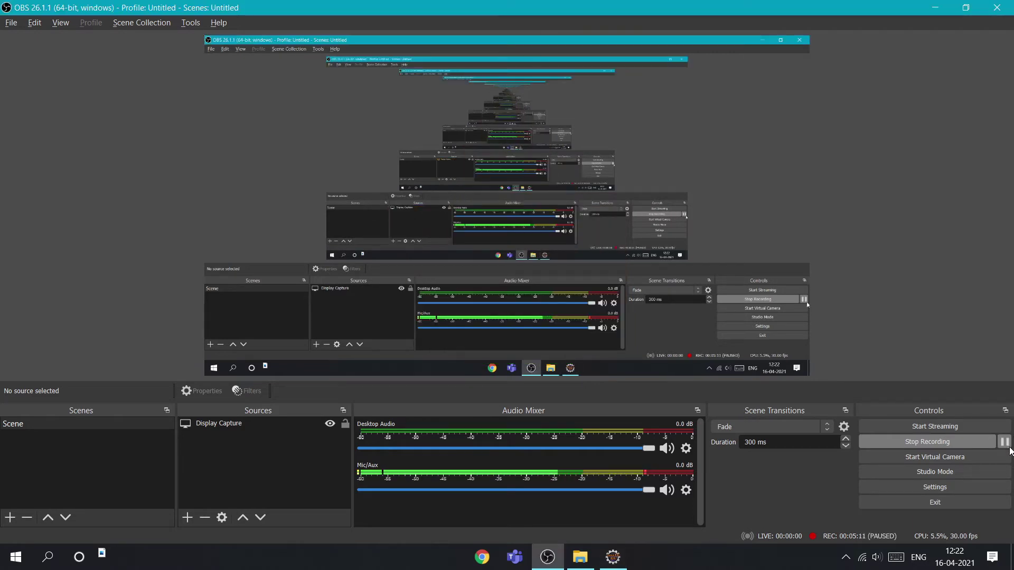
click(613, 559)
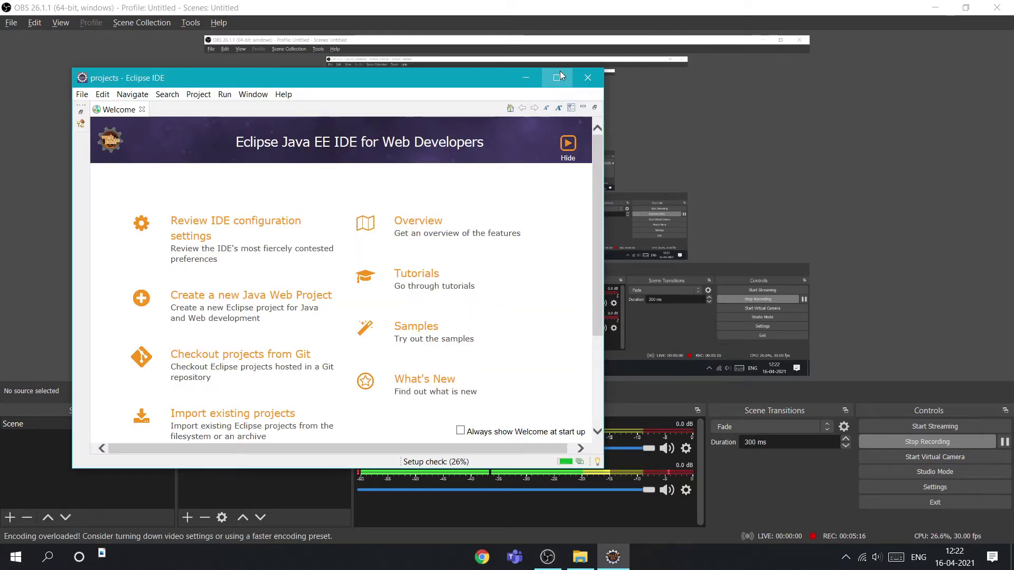
click(560, 77)
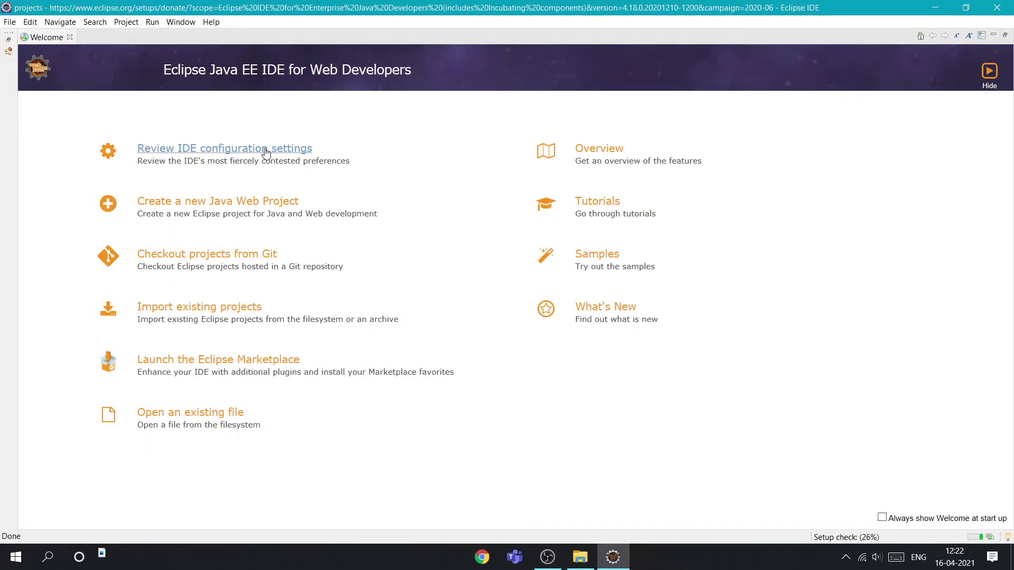
Step: Exit the Welcome to Eclipse questionnaire without answering it
click(243, 165)
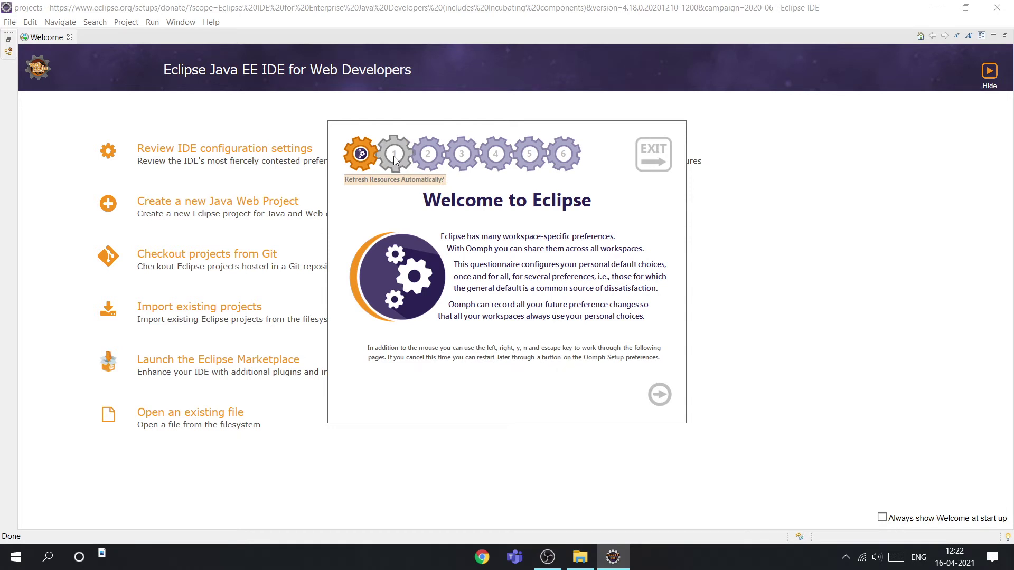
click(653, 154)
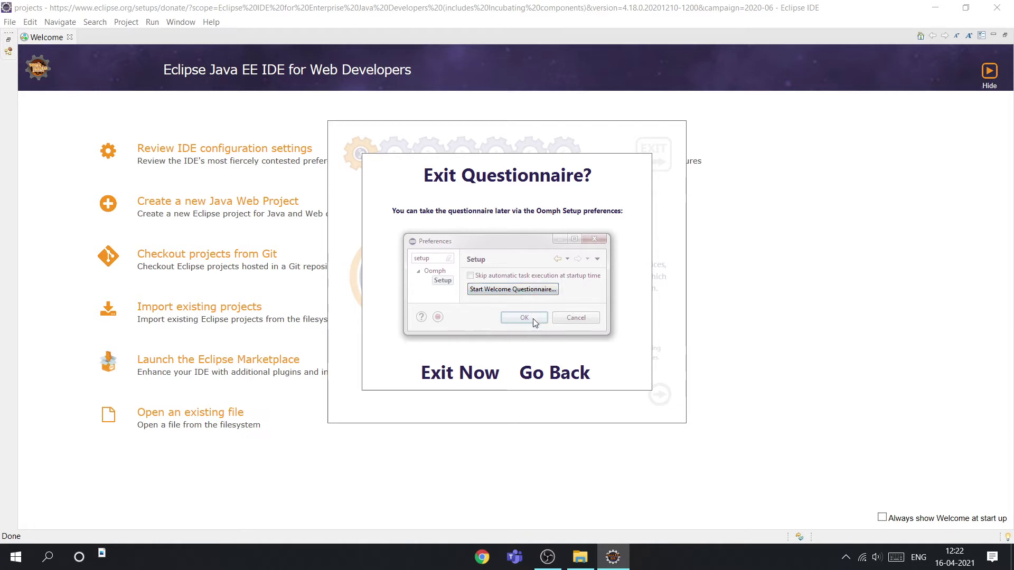
click(463, 374)
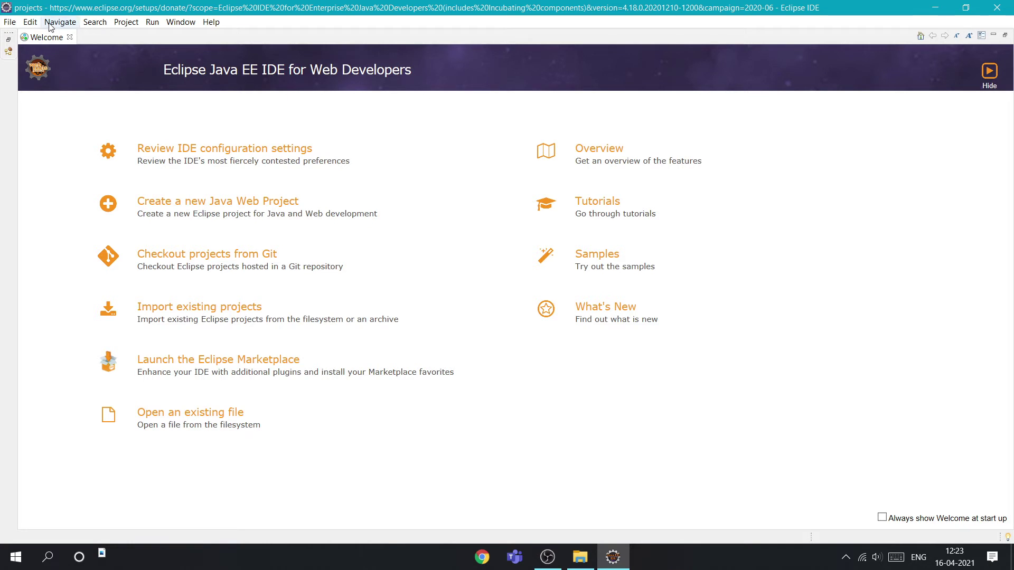
click(17, 24)
mouse_move(25, 23)
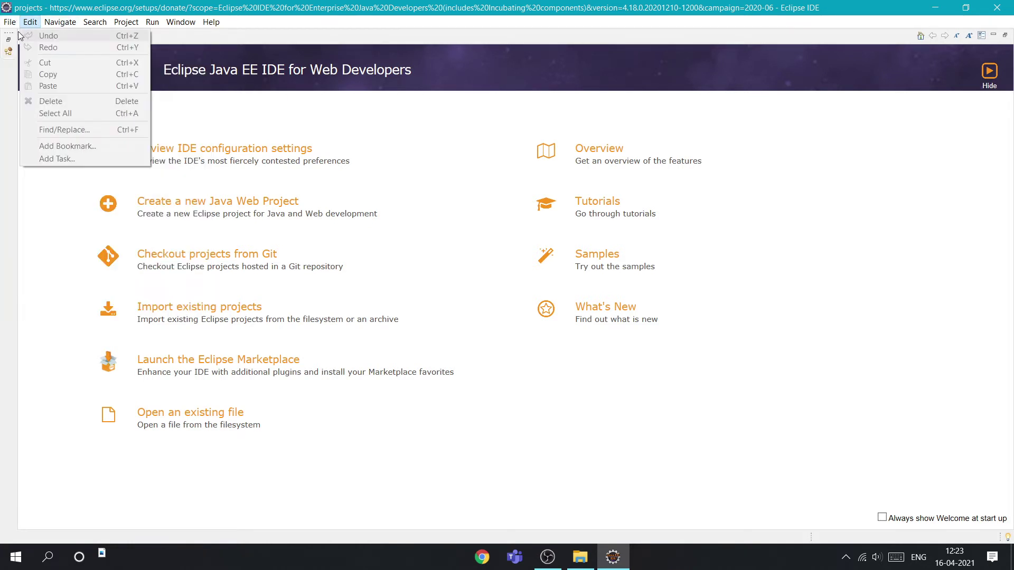
mouse_move(18, 41)
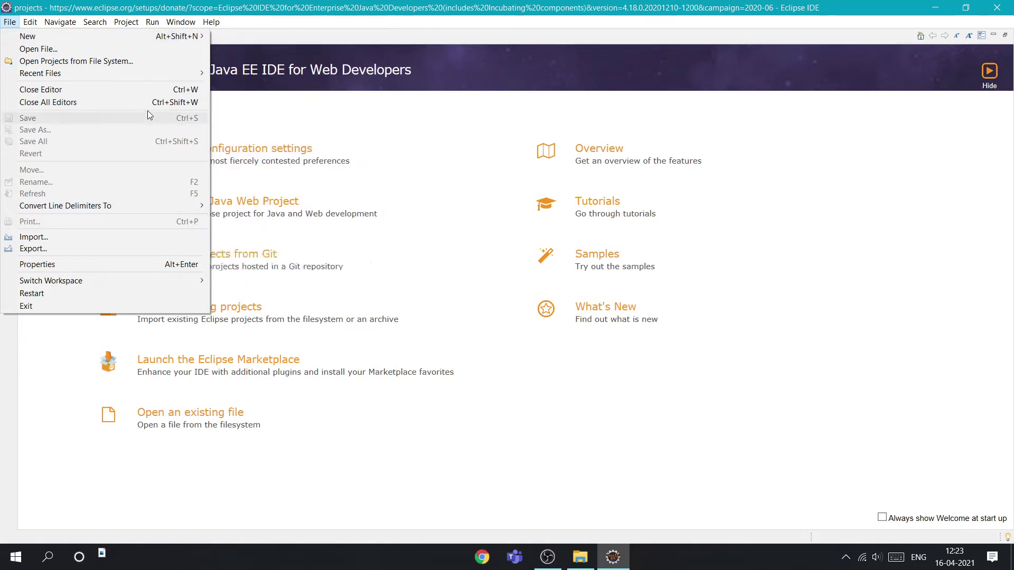
click(341, 231)
Step: Look over the new Java Web Project settings from the Welcome page and close the wizard without creating a project
click(238, 206)
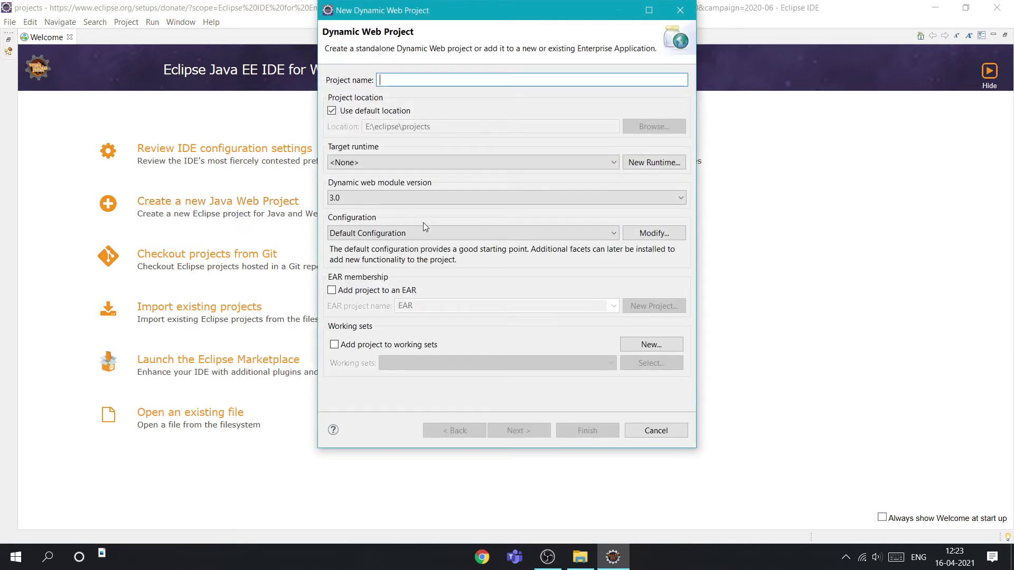
click(589, 194)
click(589, 194)
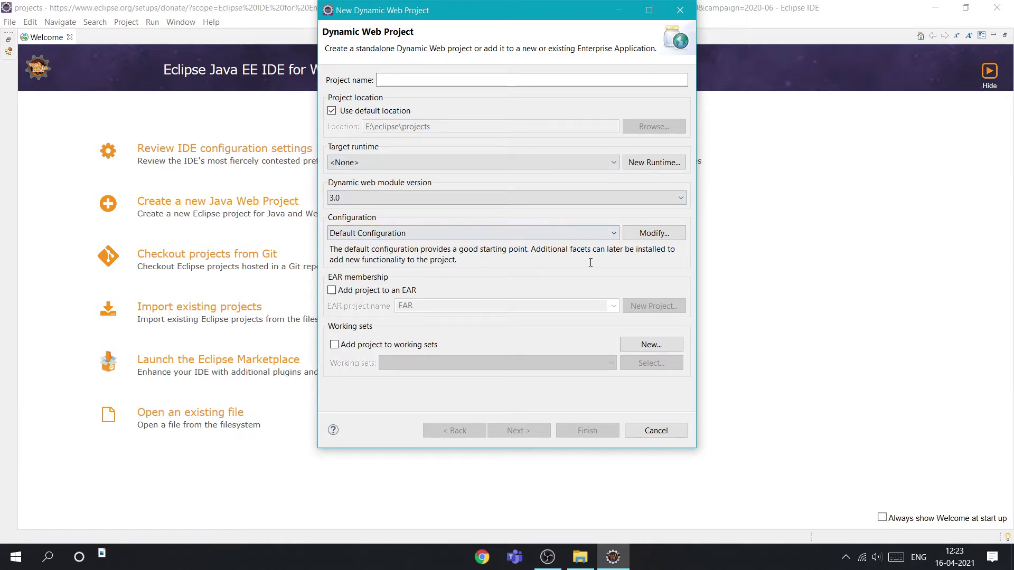
click(680, 10)
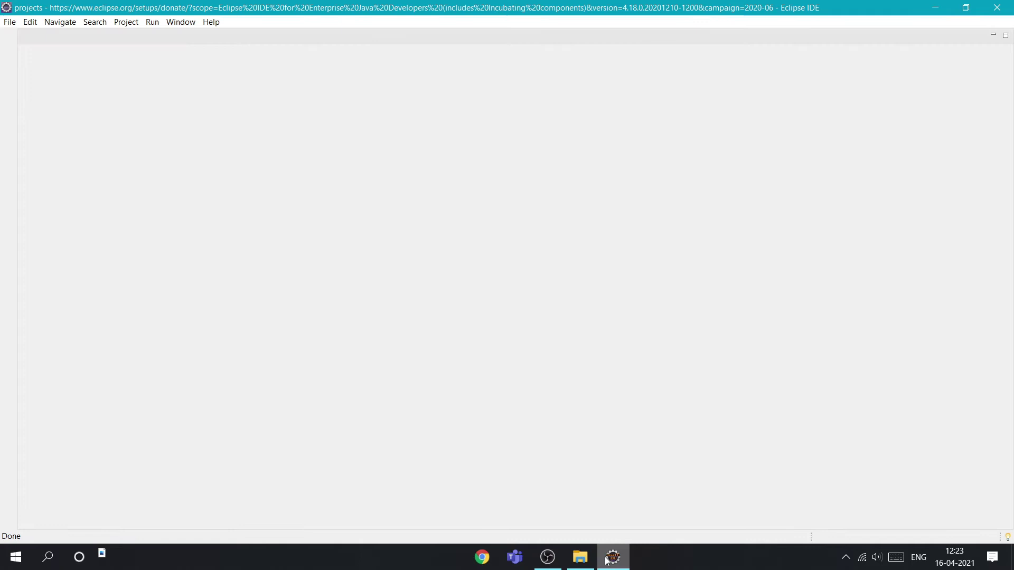
Step: Look at the creation settings for a new Java Project and close the wizard without creating a project
mouse_move(556, 559)
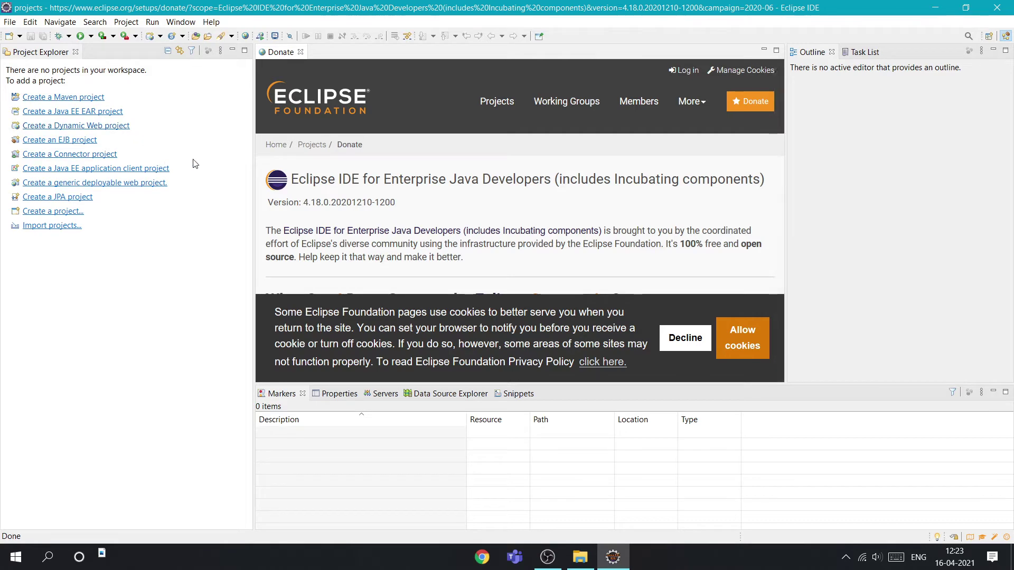
click(9, 22)
mouse_move(25, 22)
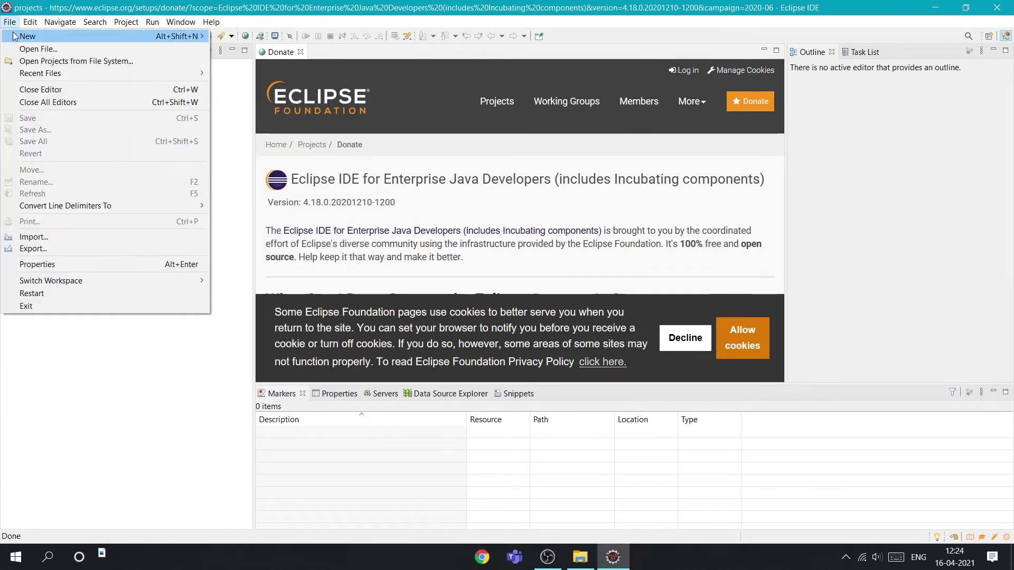
mouse_move(53, 36)
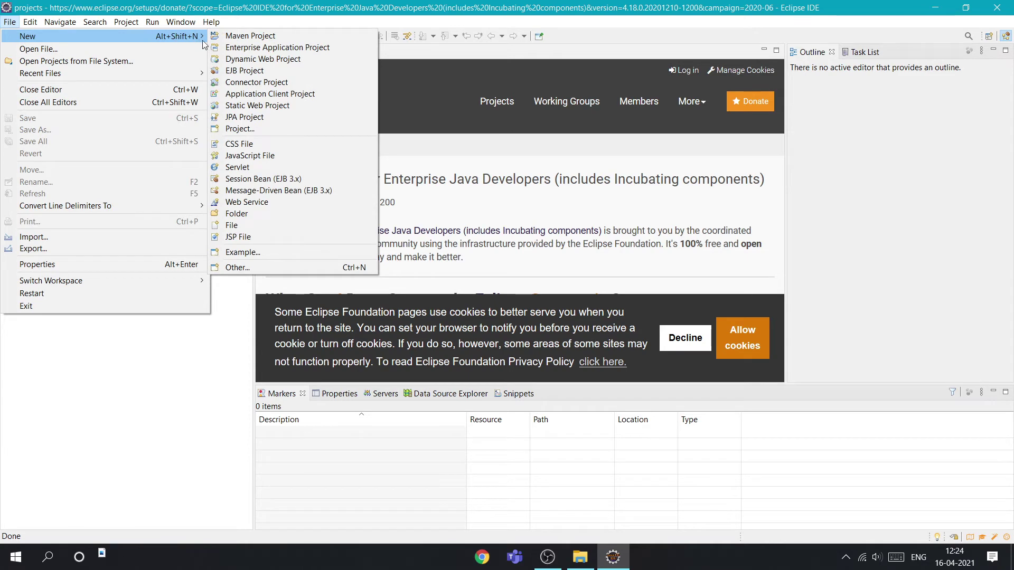
click(270, 130)
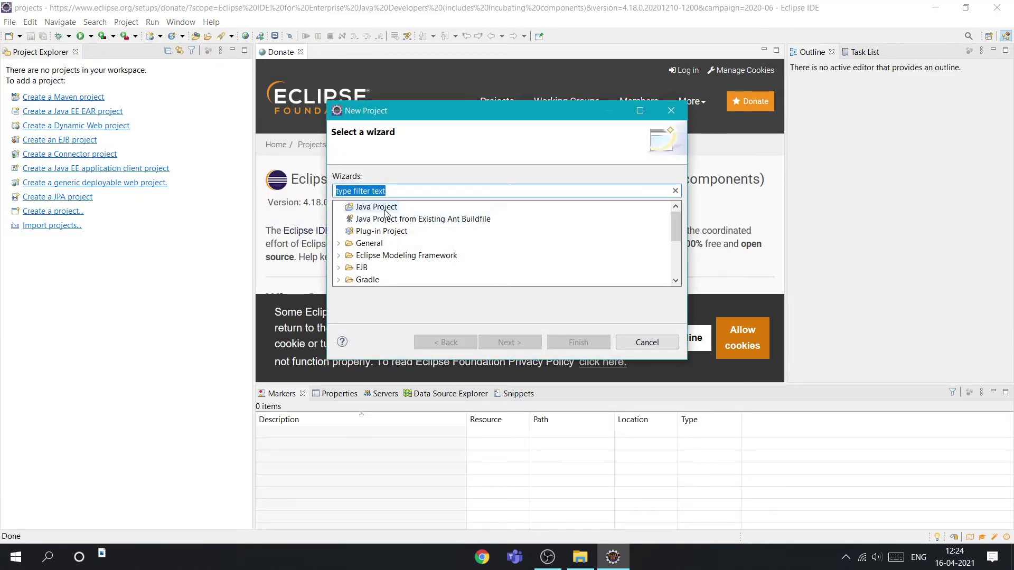
click(385, 211)
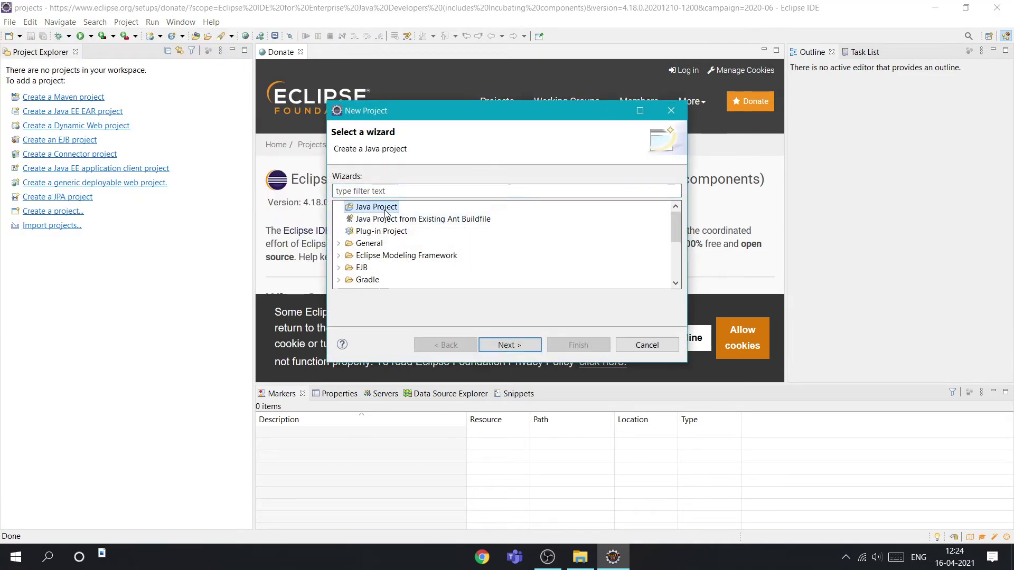
click(521, 350)
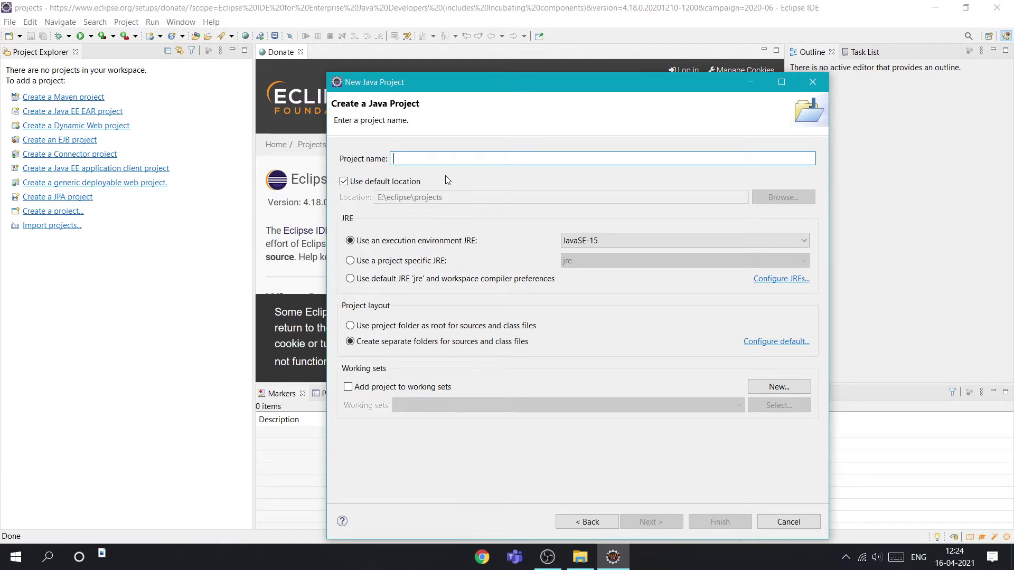
click(813, 81)
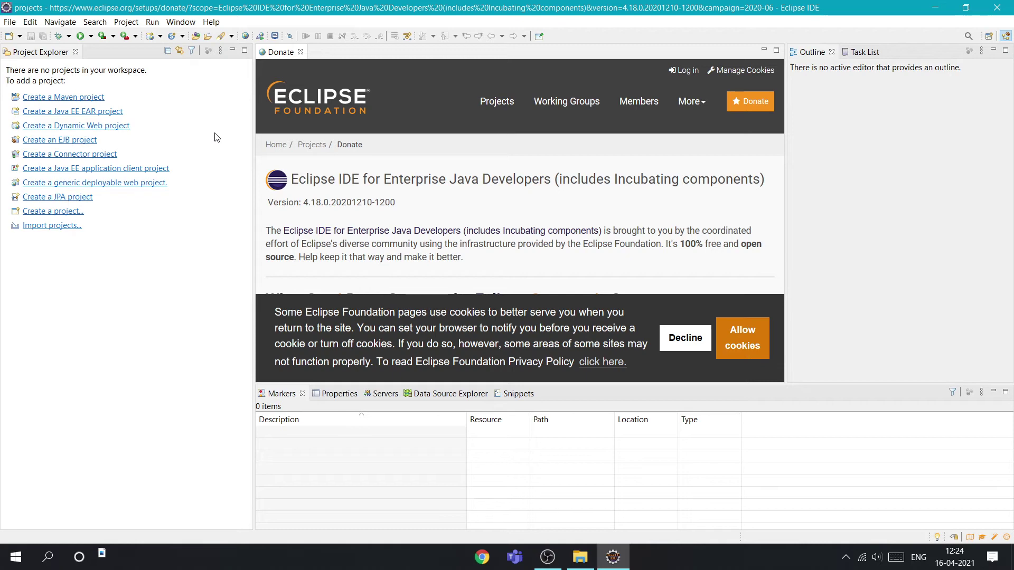
Step: Start a new project and choose the Java Project wizard to reach its creation settings
click(10, 21)
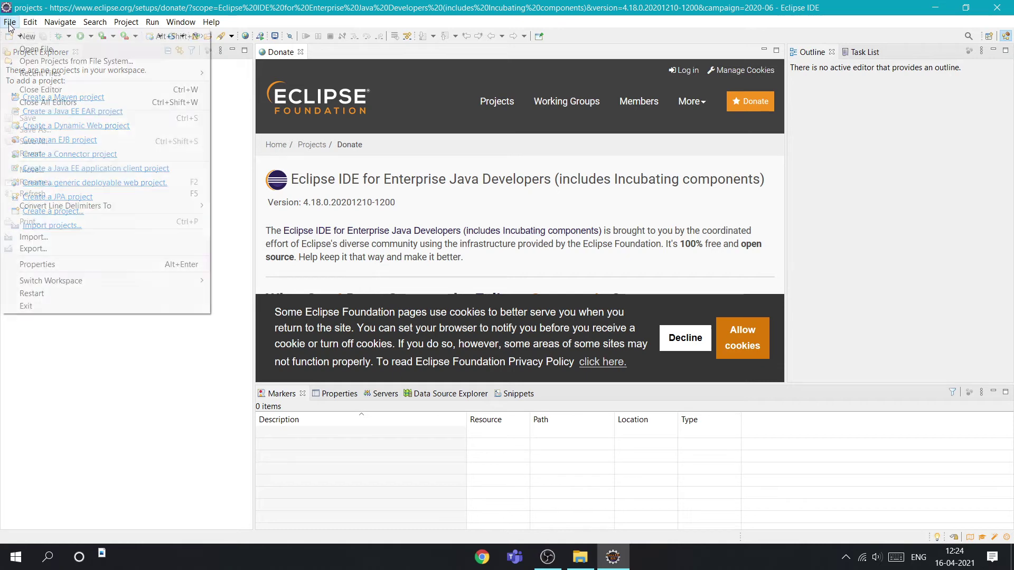
click(10, 22)
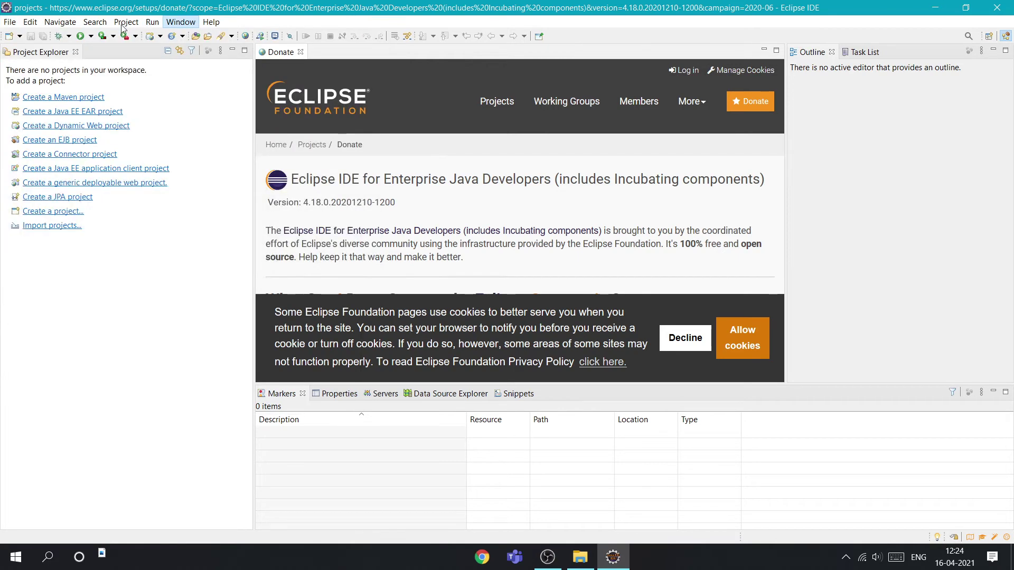
click(10, 21)
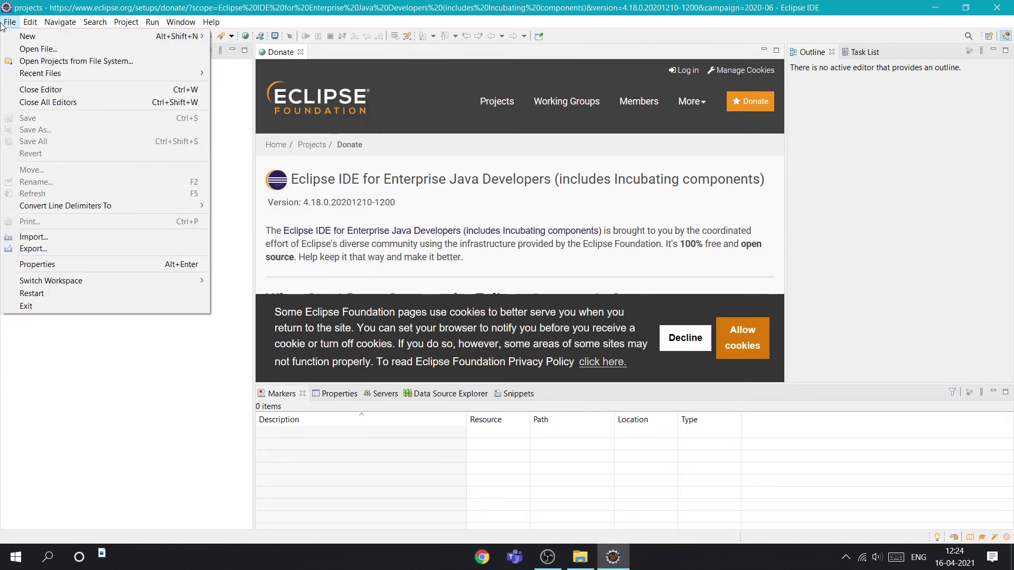
mouse_move(186, 42)
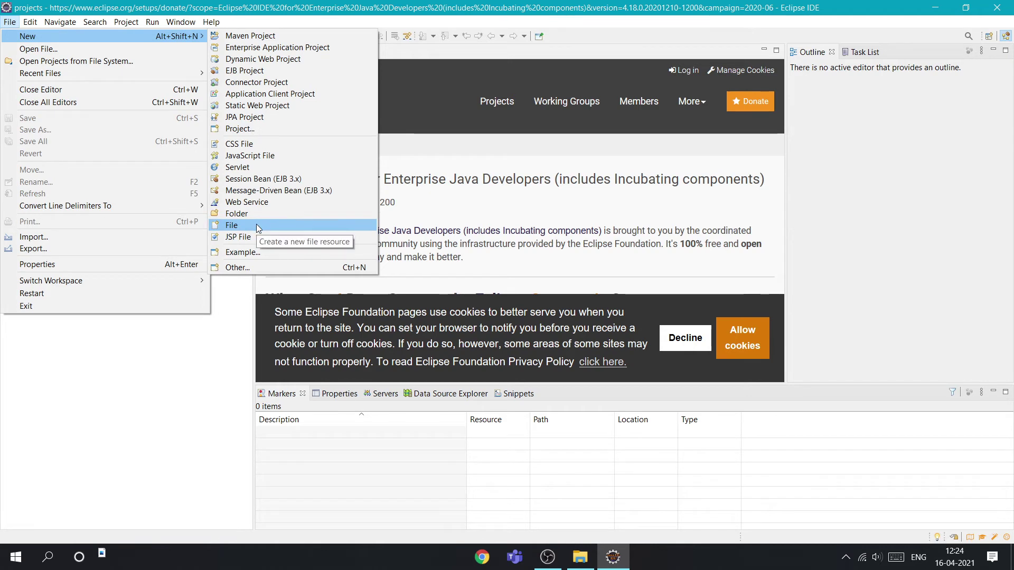
click(275, 128)
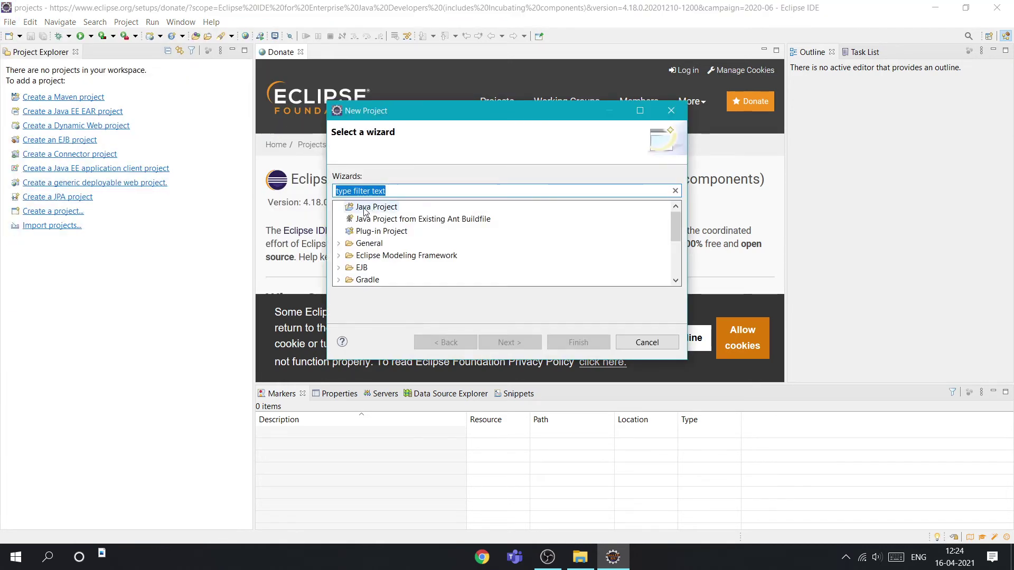
click(365, 212)
click(521, 351)
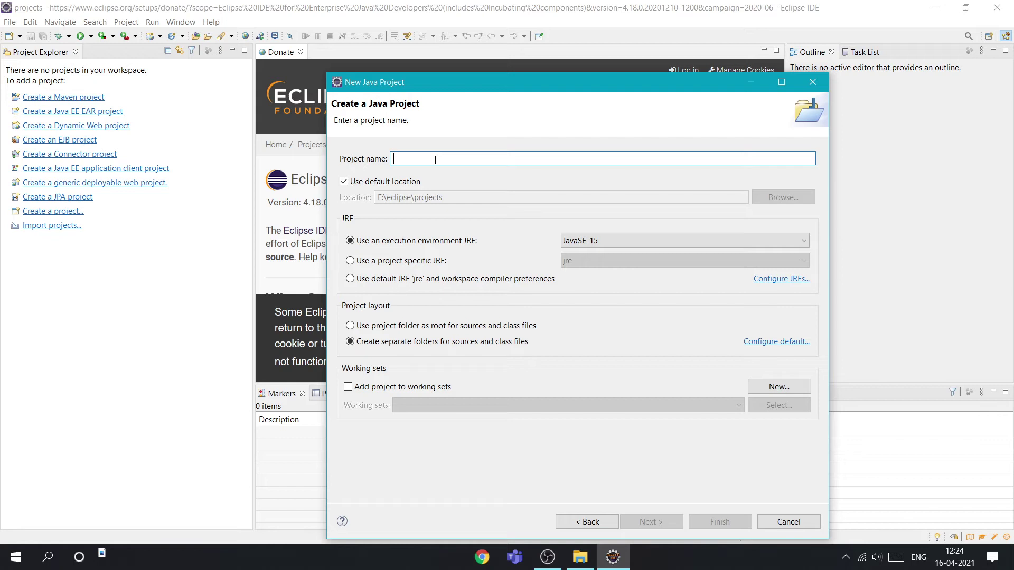
Step: Create the Java project with the name BBP, using the JavaSE-15 execution environment JRE and the default location
key(Caps_Lock)
text(BBP)
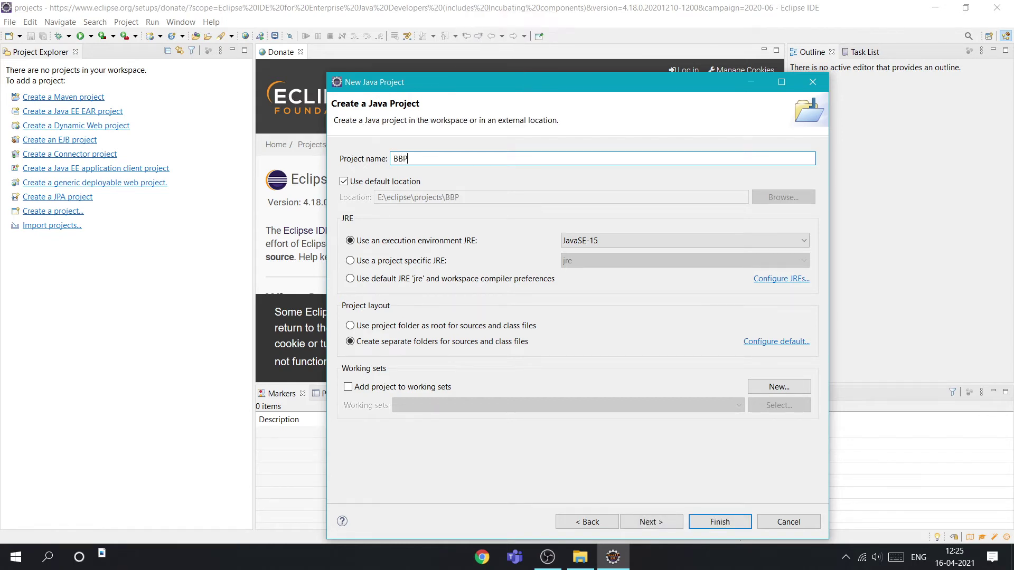
key(Caps_Lock)
click(362, 261)
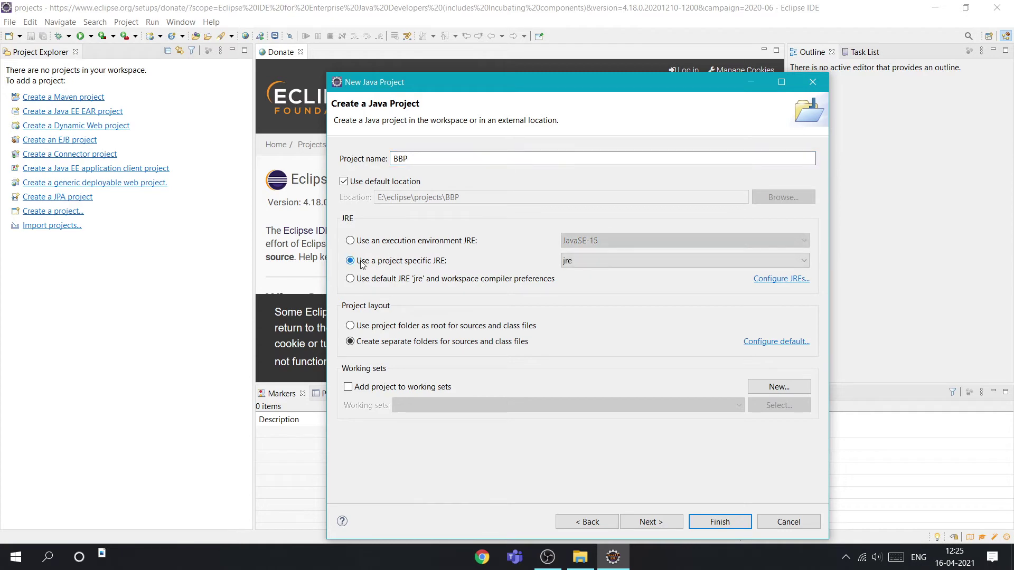
click(643, 261)
click(642, 261)
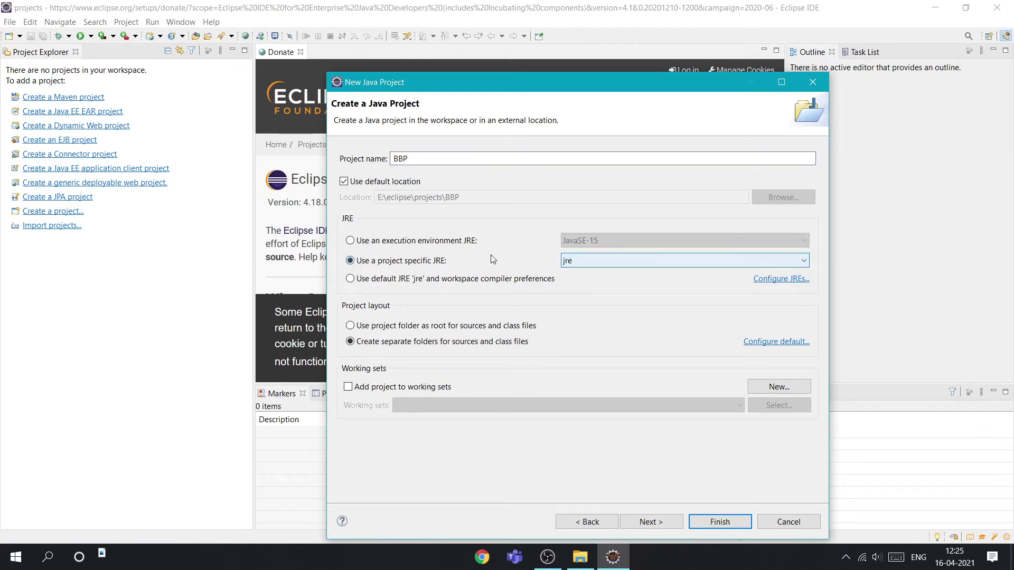
click(417, 242)
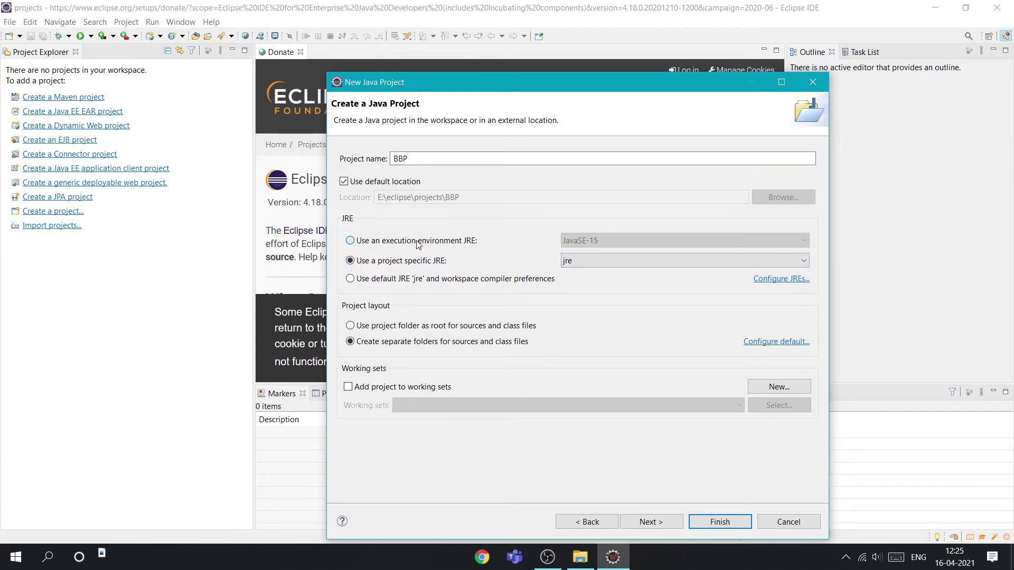
click(721, 522)
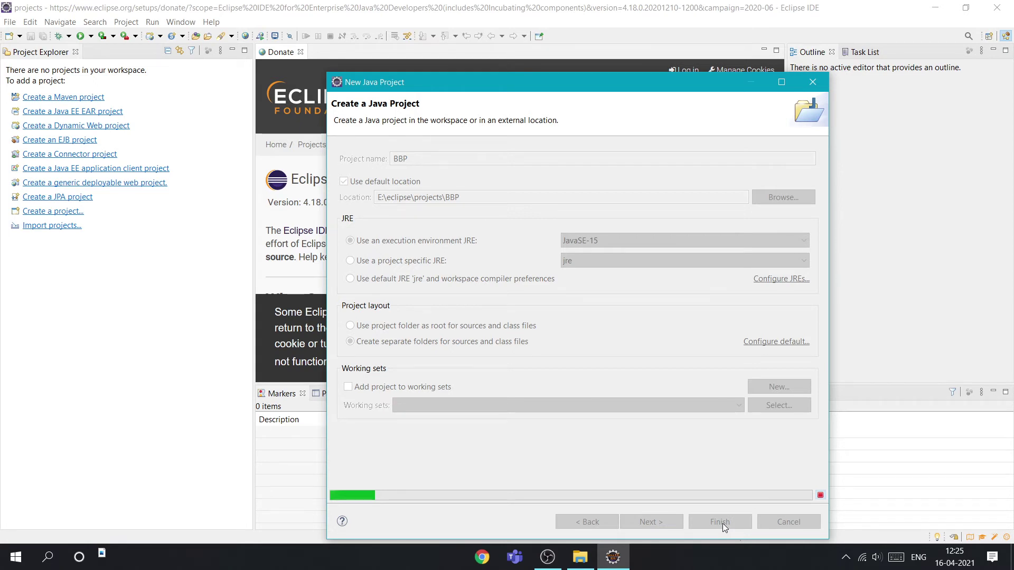
click(547, 557)
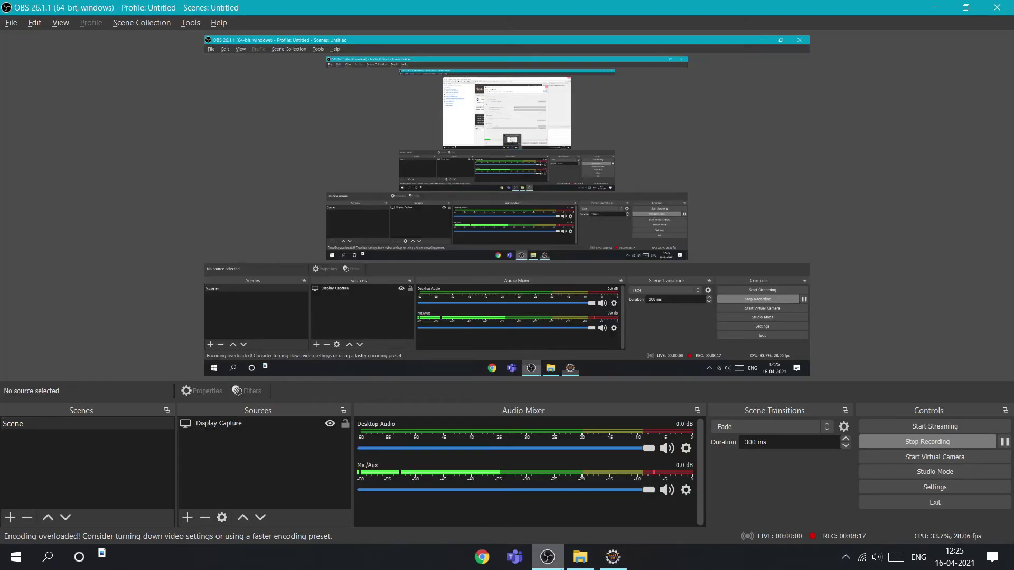
click(935, 8)
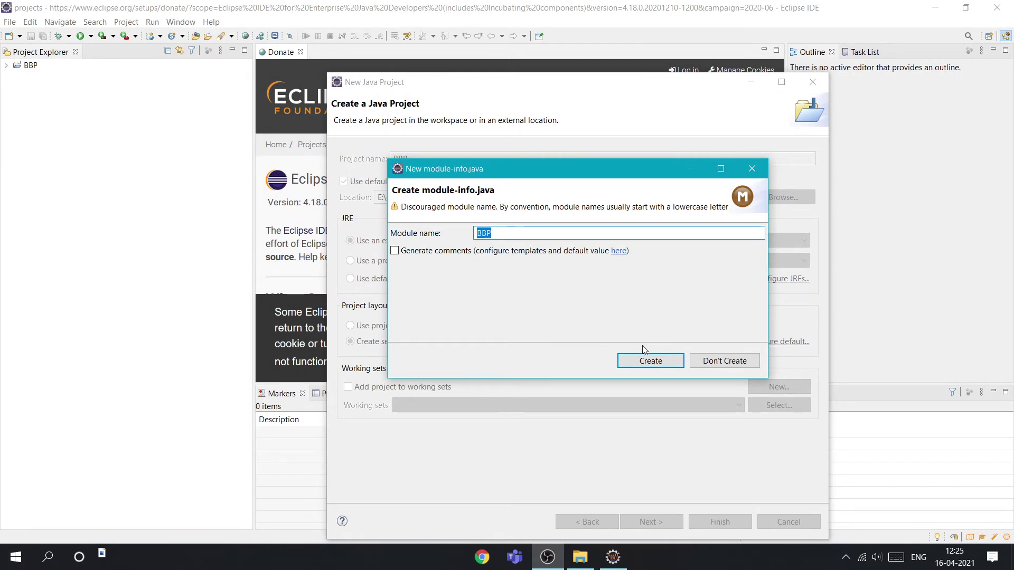
Step: Create the module-info.java file with the module name BBP and accept opening the Java perspective
click(649, 361)
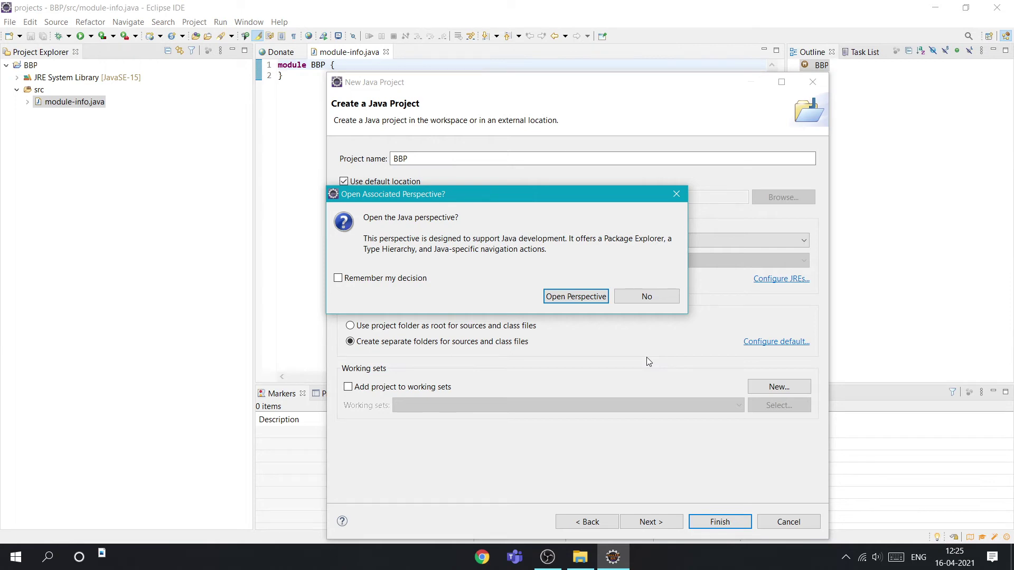
click(576, 296)
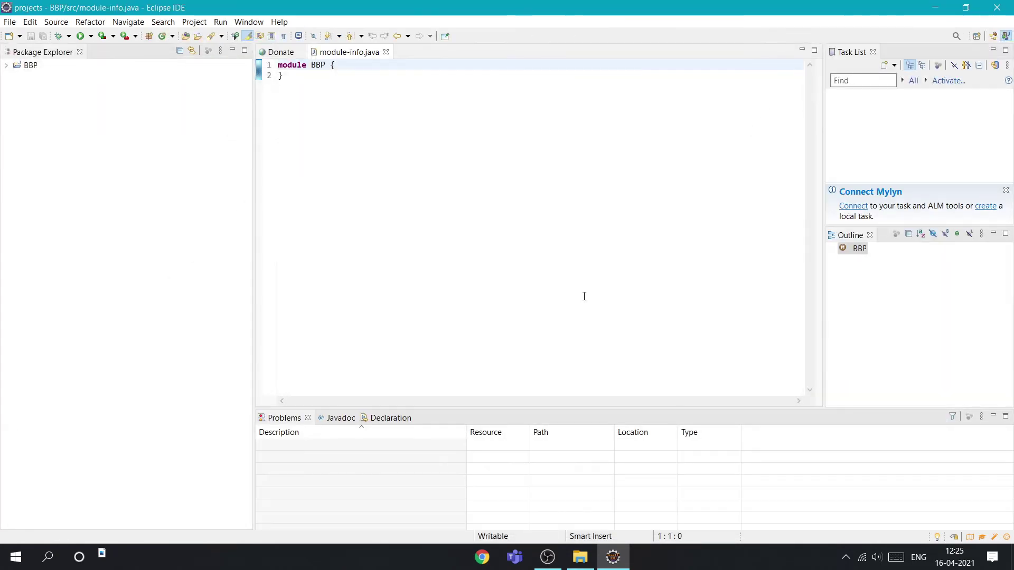
click(410, 117)
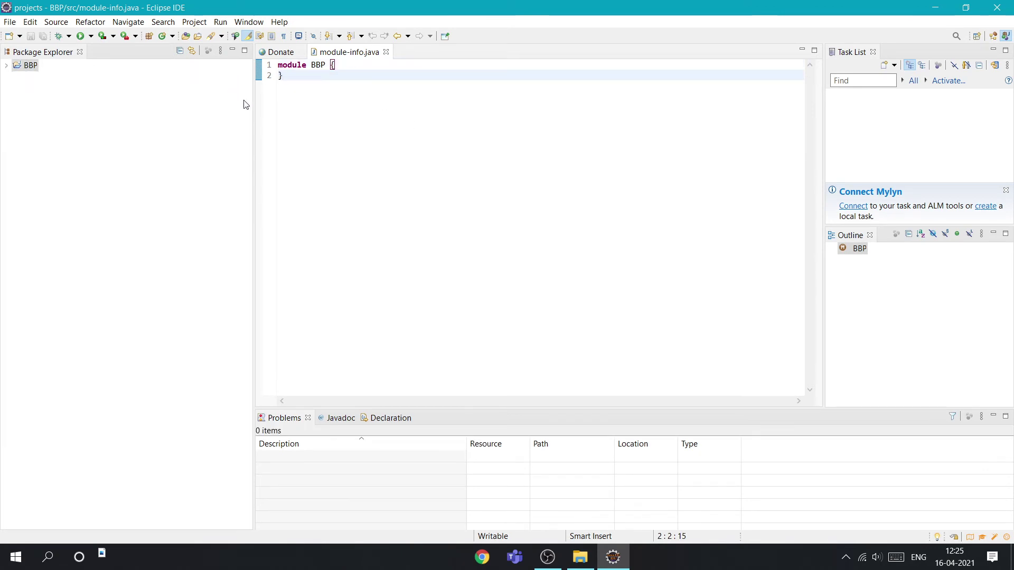
Step: Expand the BBP project and its src folder in the Package Explorer and select src
click(6, 65)
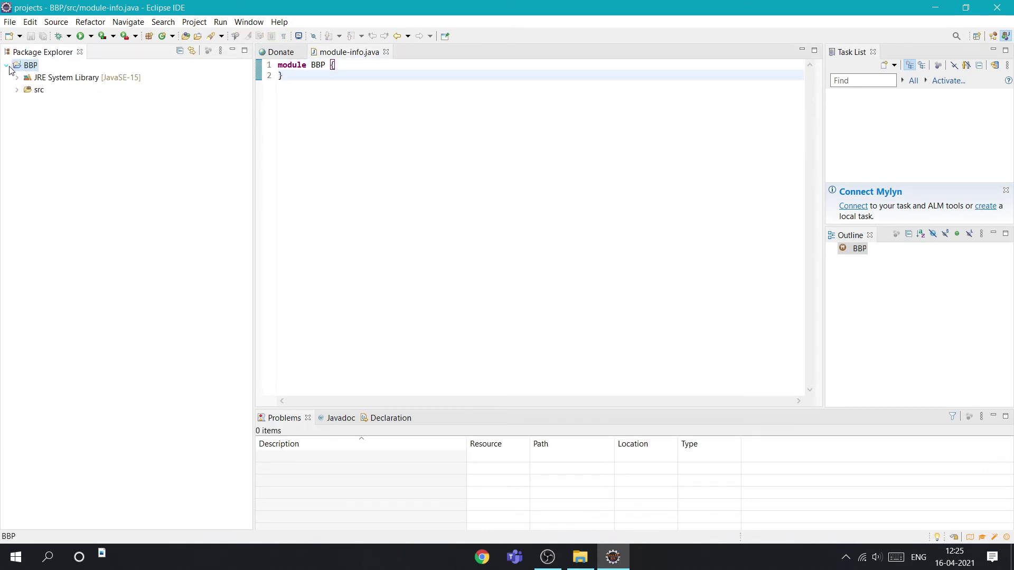
click(17, 90)
click(38, 90)
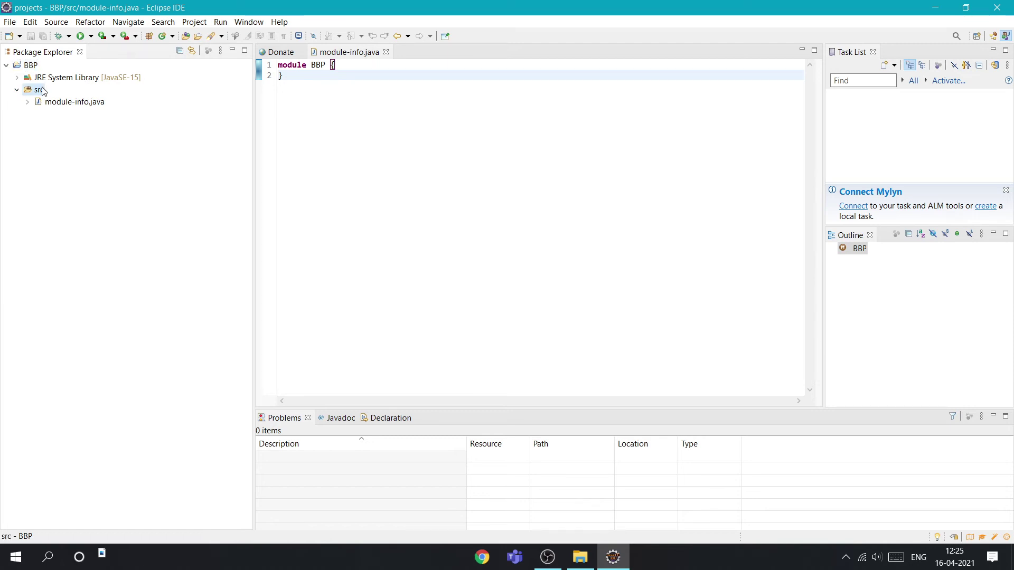
right_click(38, 92)
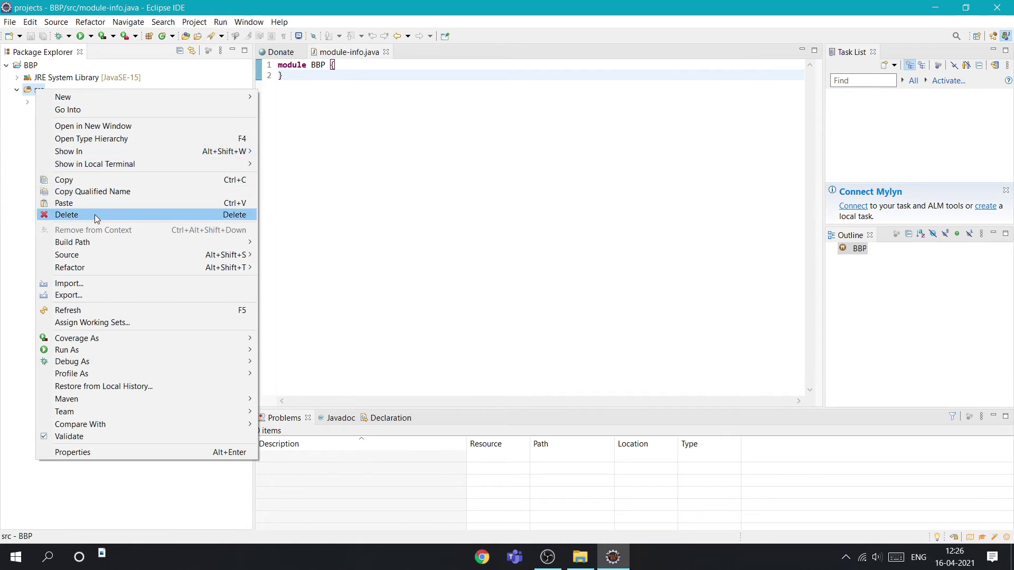
click(10, 213)
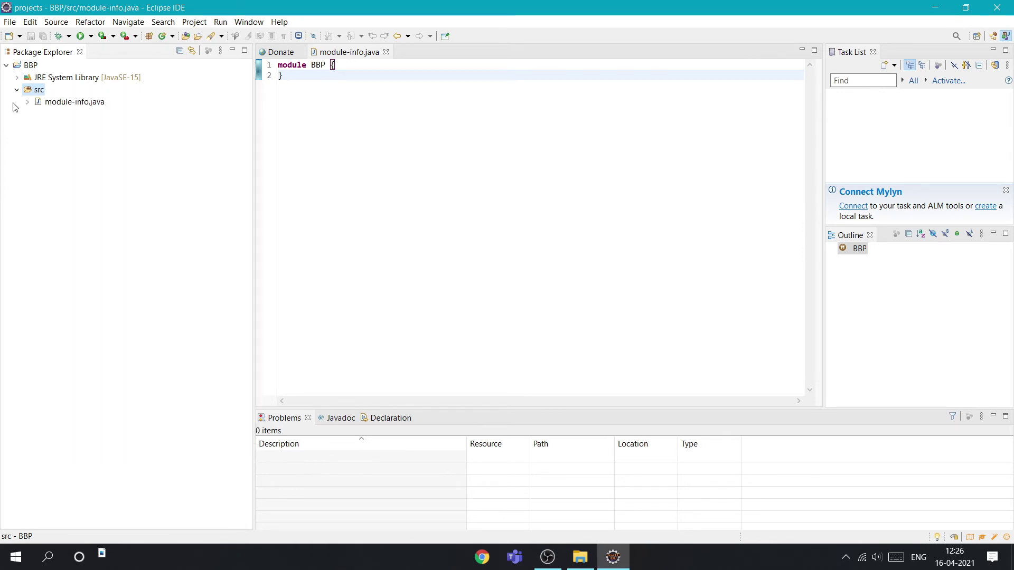
click(15, 21)
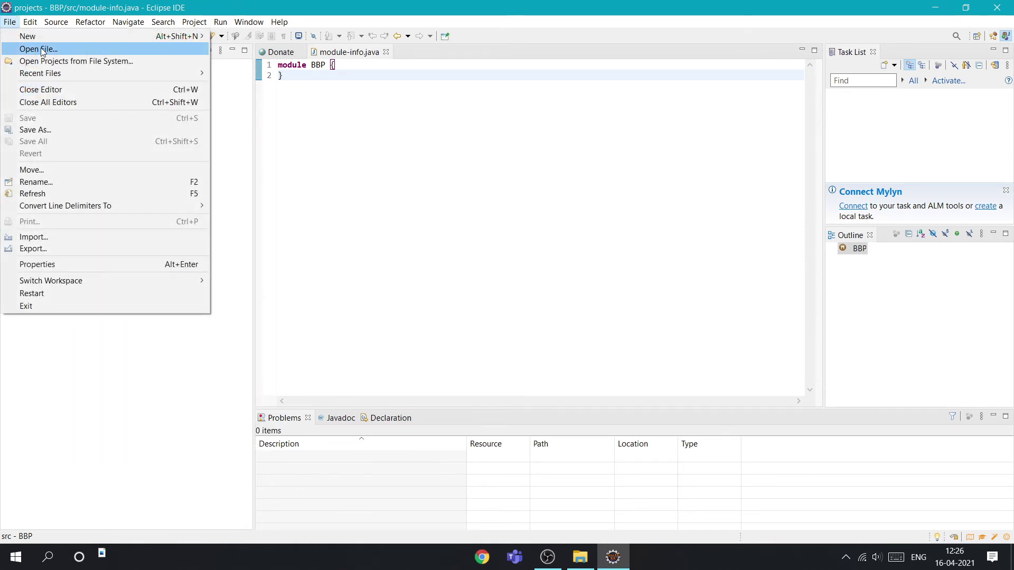
mouse_move(55, 42)
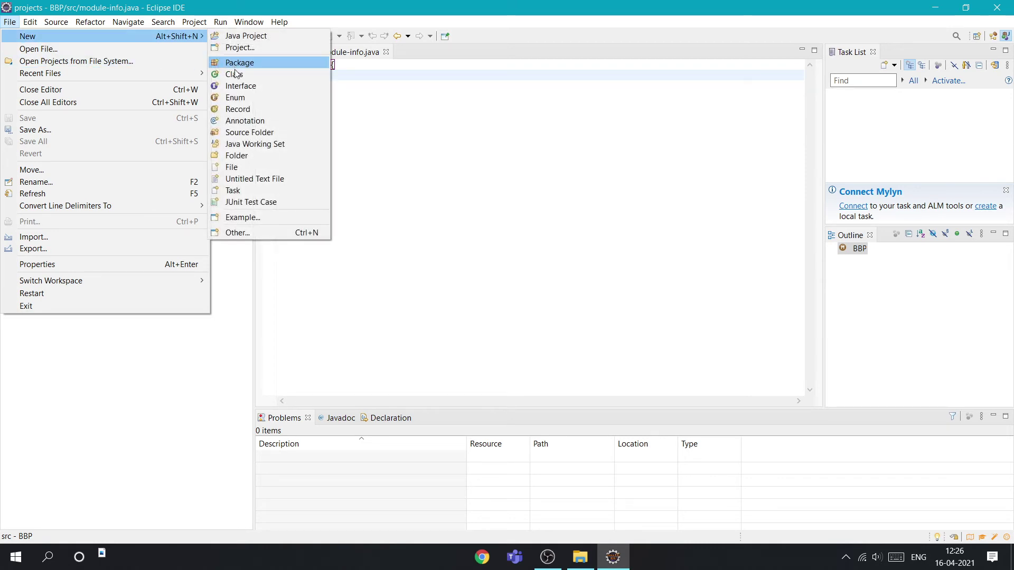
click(390, 101)
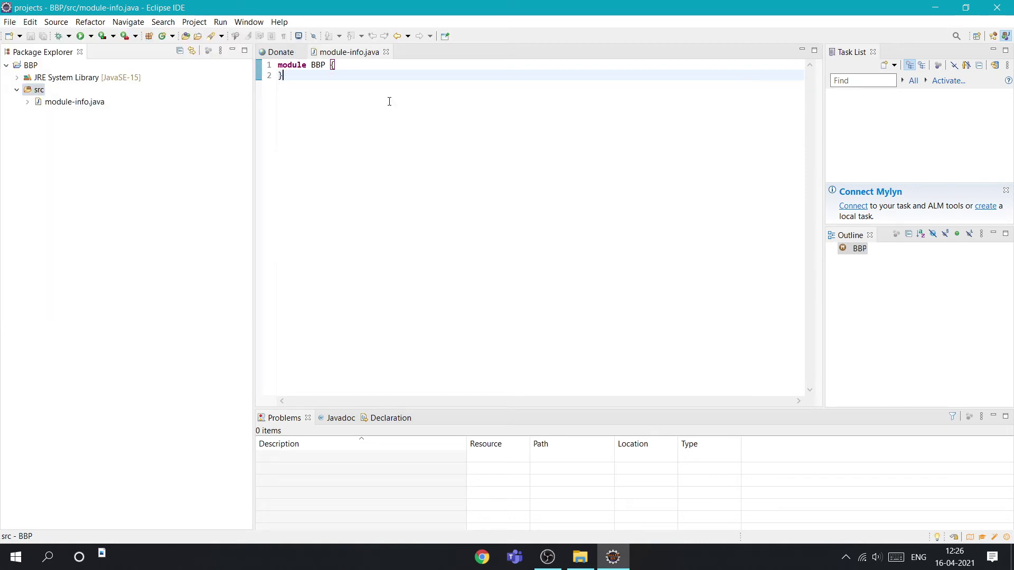
Step: Close the module-info.java editor and start creating a new Java class in BBP/src
click(386, 52)
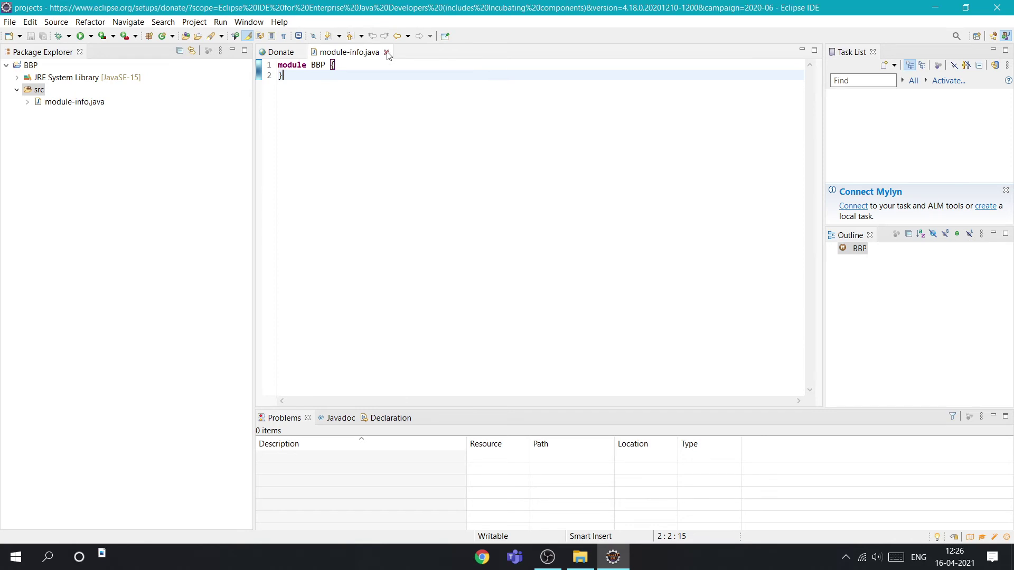
click(8, 22)
key(Right)
key(Right)
click(9, 21)
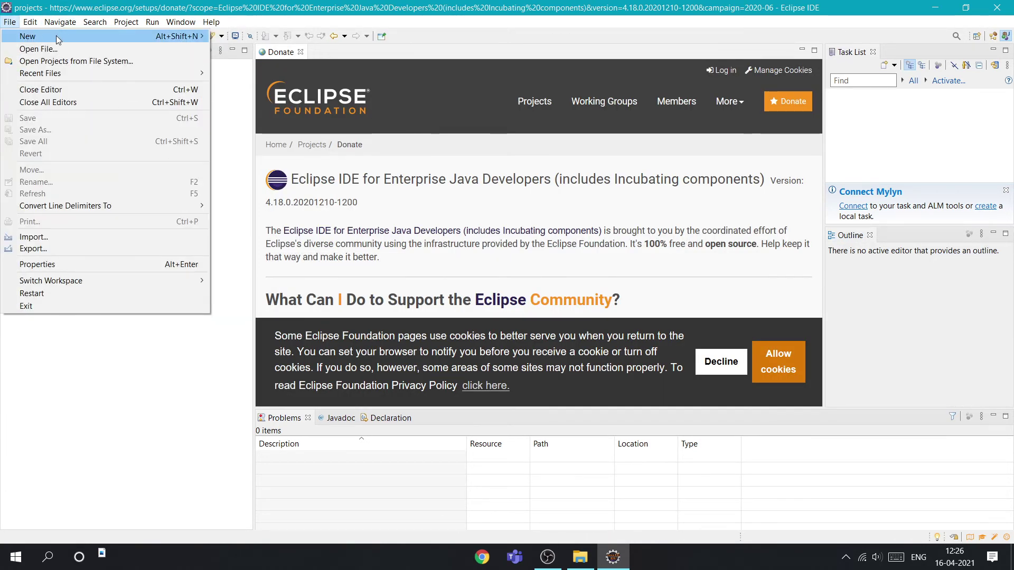
mouse_move(32, 36)
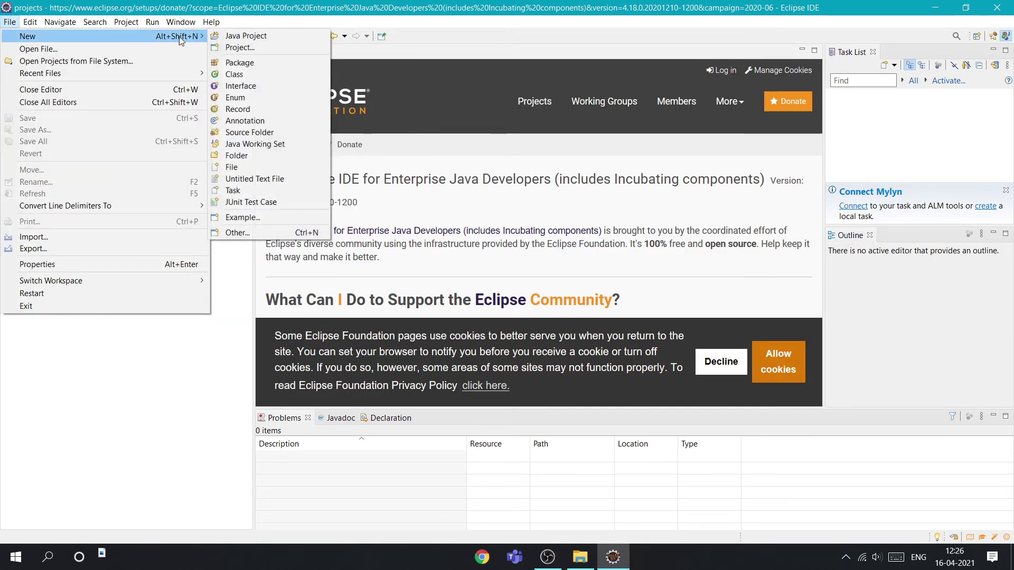
click(249, 75)
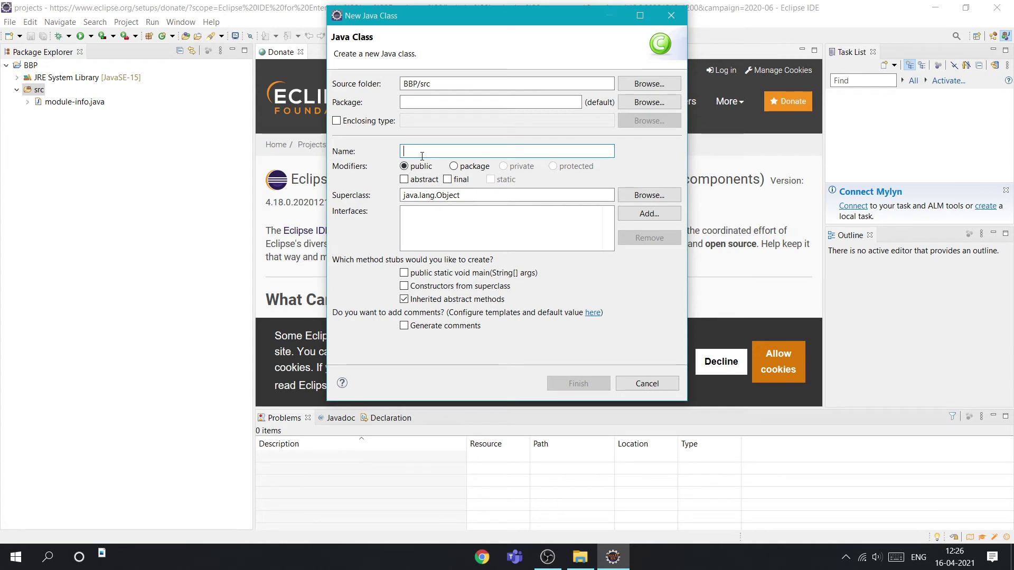
key(Caps_Lock)
text(M)
key(Caps_Lock)
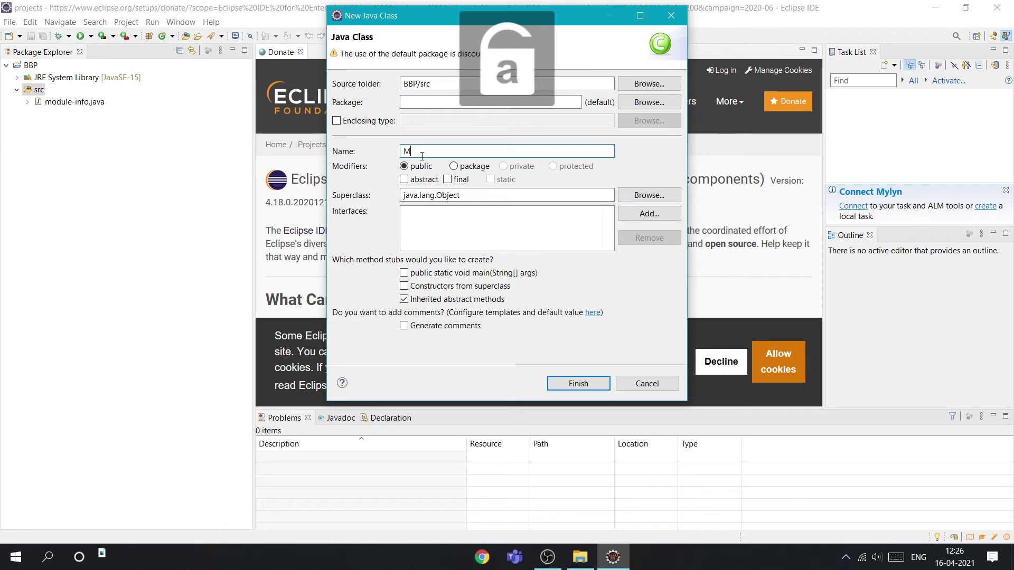
text(ain)
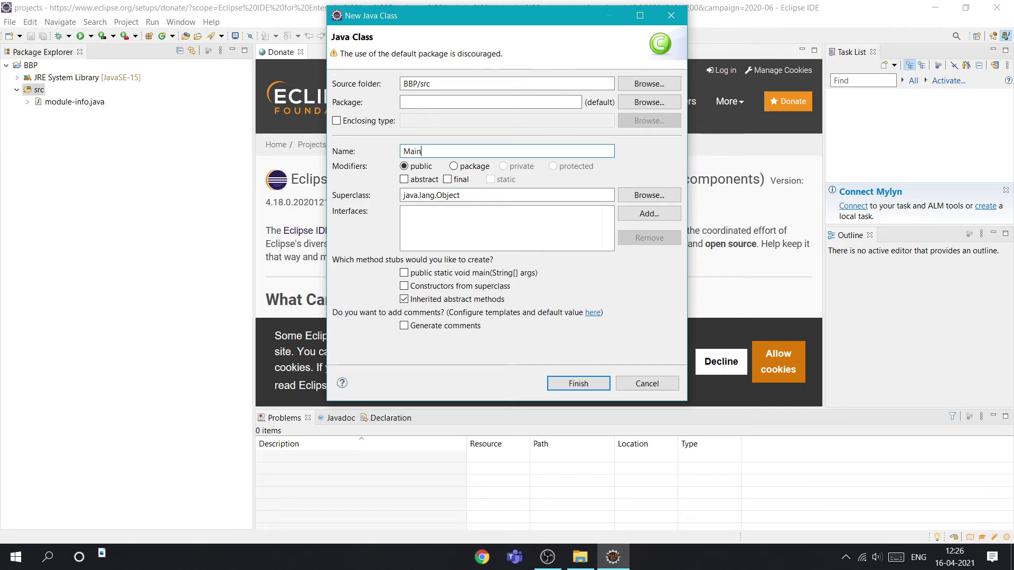
key(BackSpace)
key(BackSpace)
key(BackSpace)
key(BackSpace)
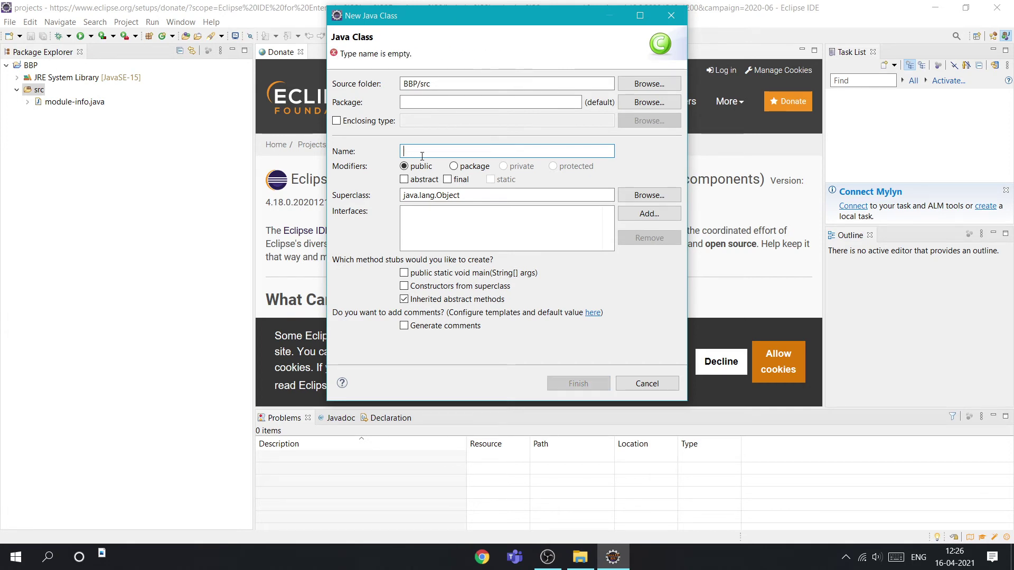
key(Caps_Lock)
text(BB)
key(BackSpace)
key(BackSpace)
key(Caps_Lock)
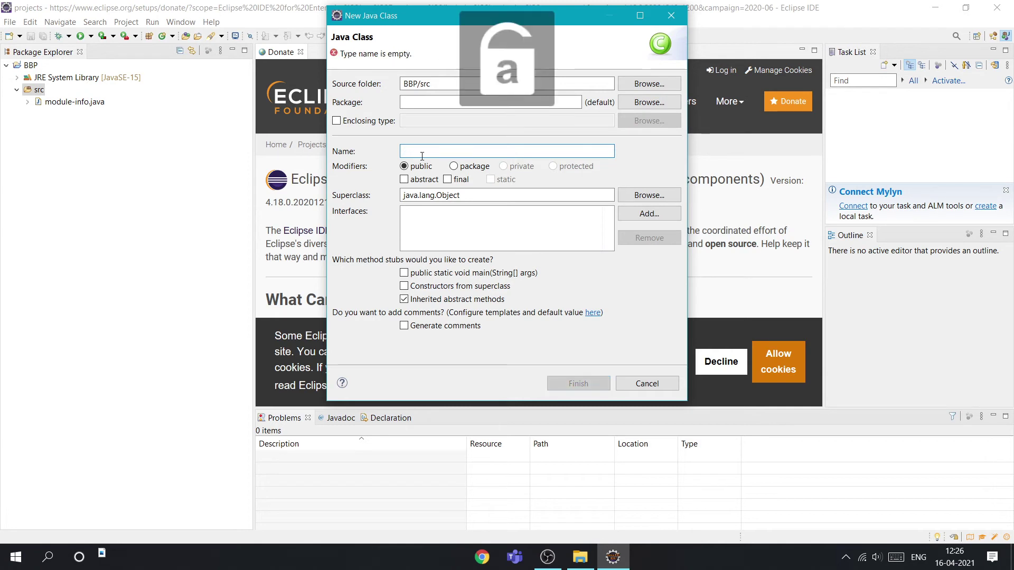
Step: Create the public class bbp with a public static void main(String[] args) method stub and close the Donate page
text(bbp)
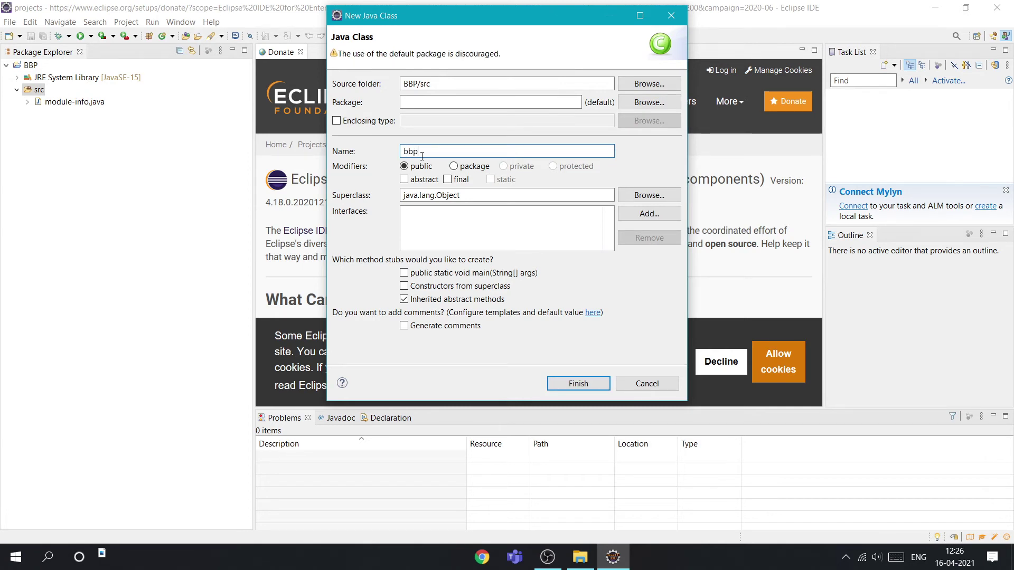
click(410, 274)
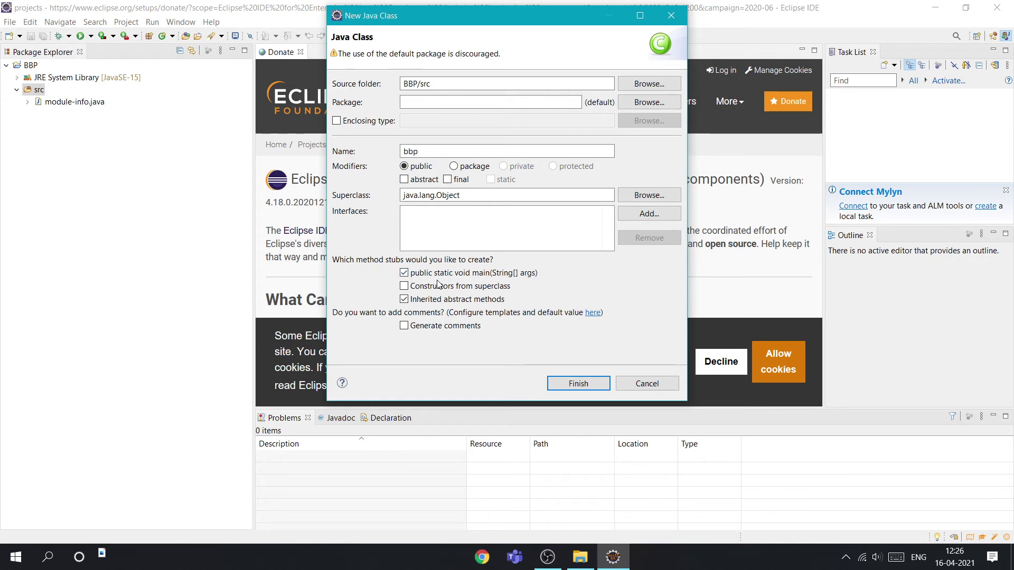
click(583, 381)
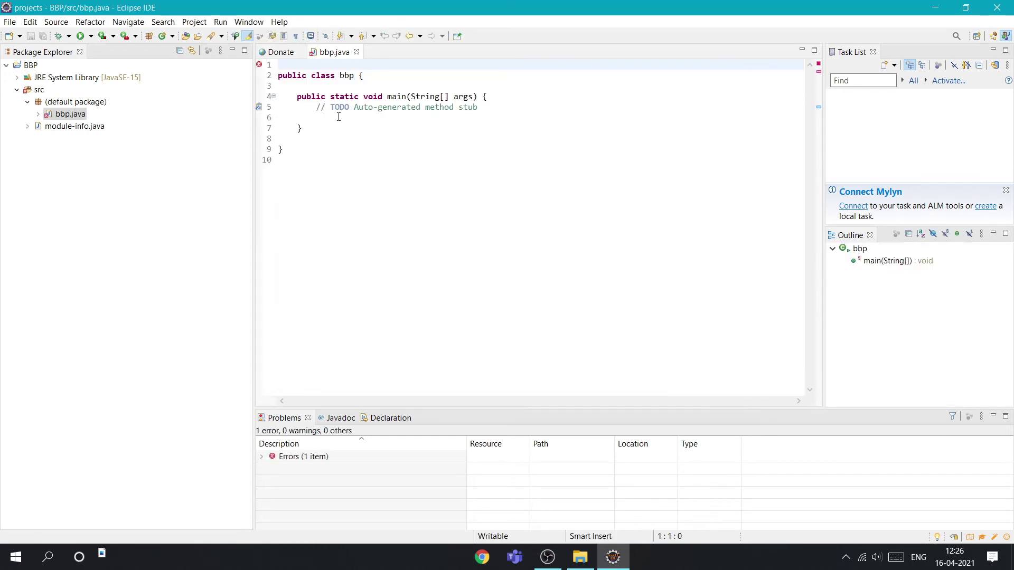
click(300, 52)
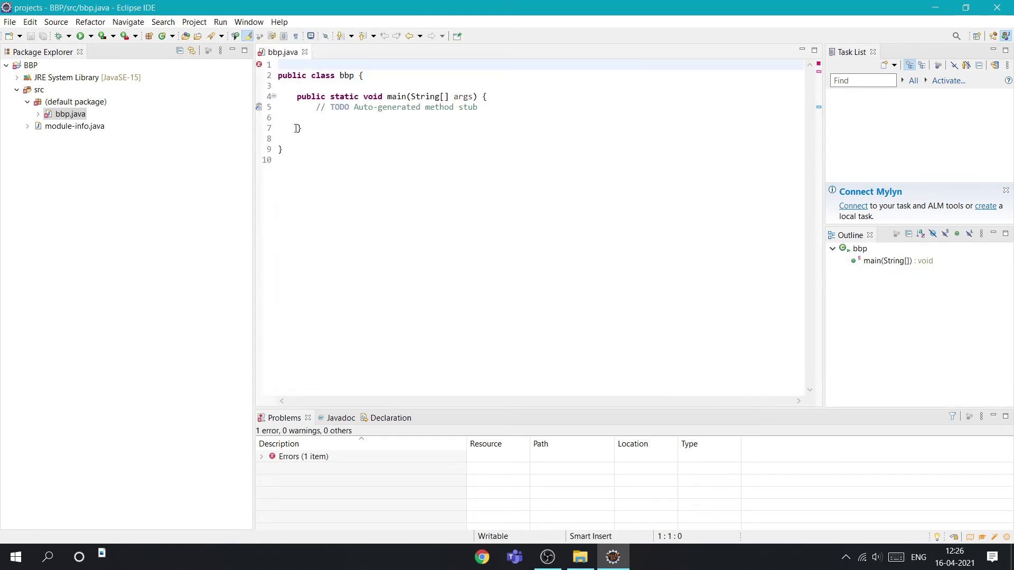
Step: Remove the empty line above the class declaration in bbp.java and check the error marked on its first line
click(300, 108)
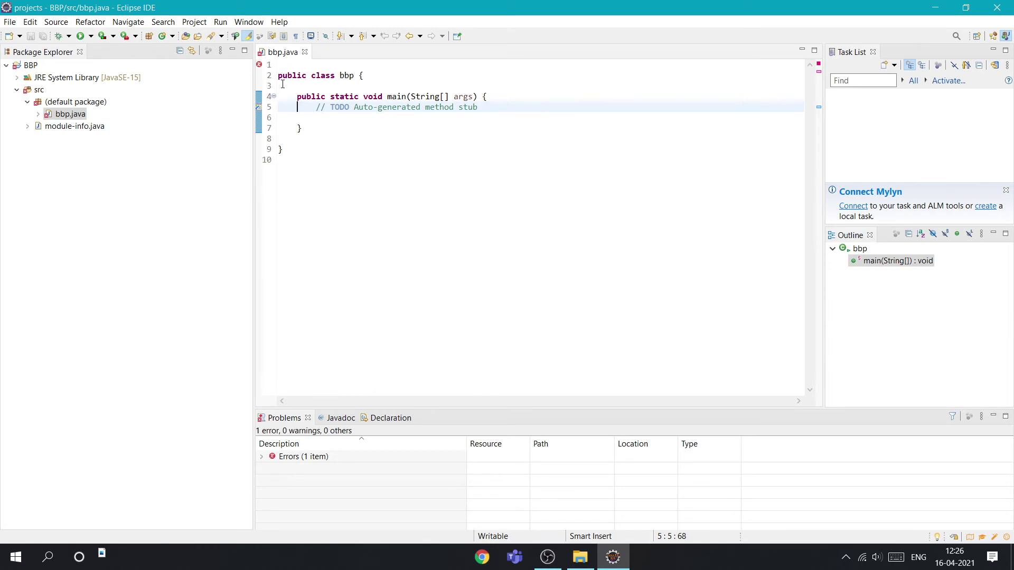
mouse_move(313, 111)
mouse_down()
mouse_move(280, 76)
mouse_move(317, 108)
mouse_move(298, 108)
mouse_up()
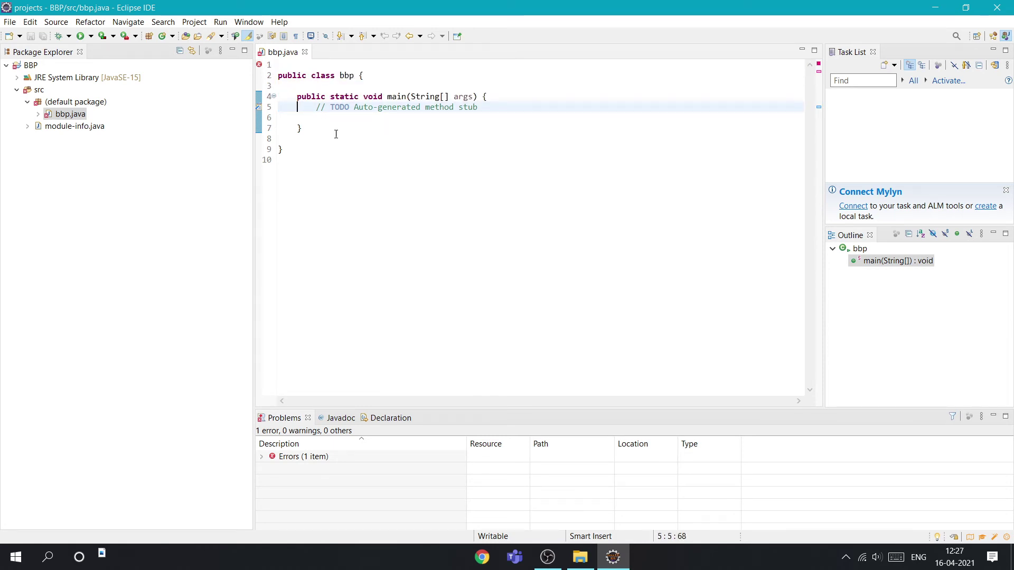
click(279, 76)
key(BackSpace)
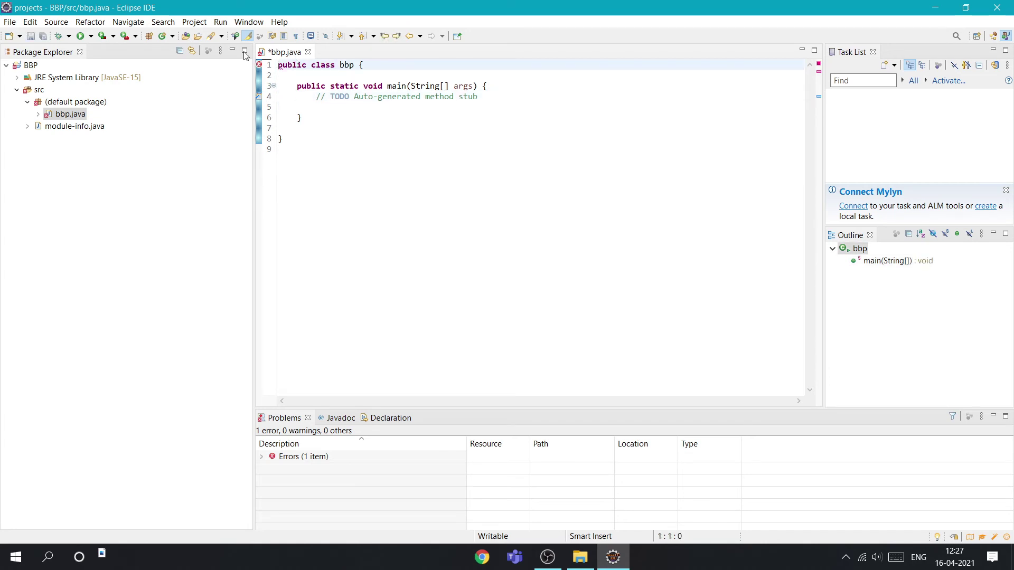
mouse_move(258, 69)
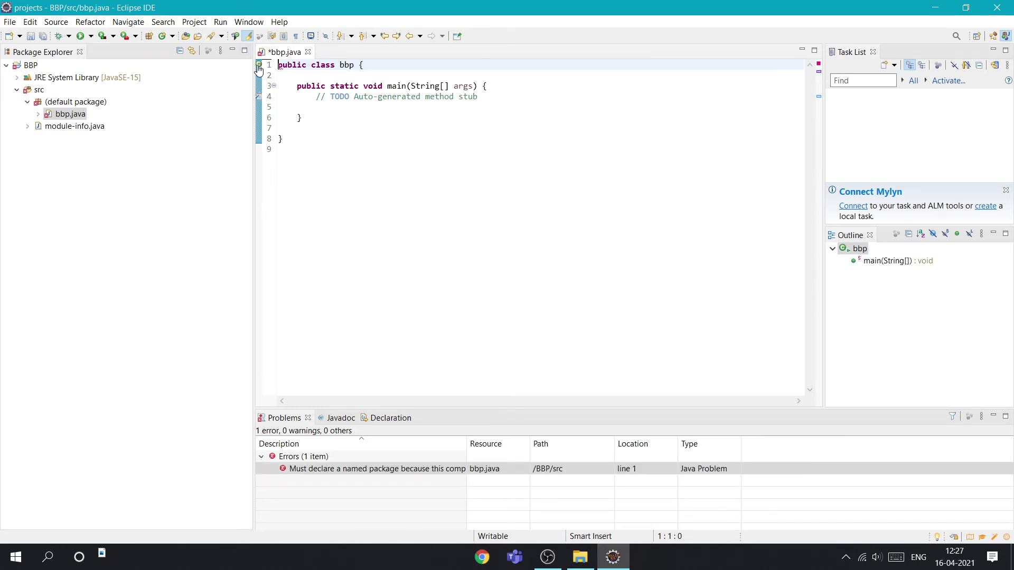
click(324, 107)
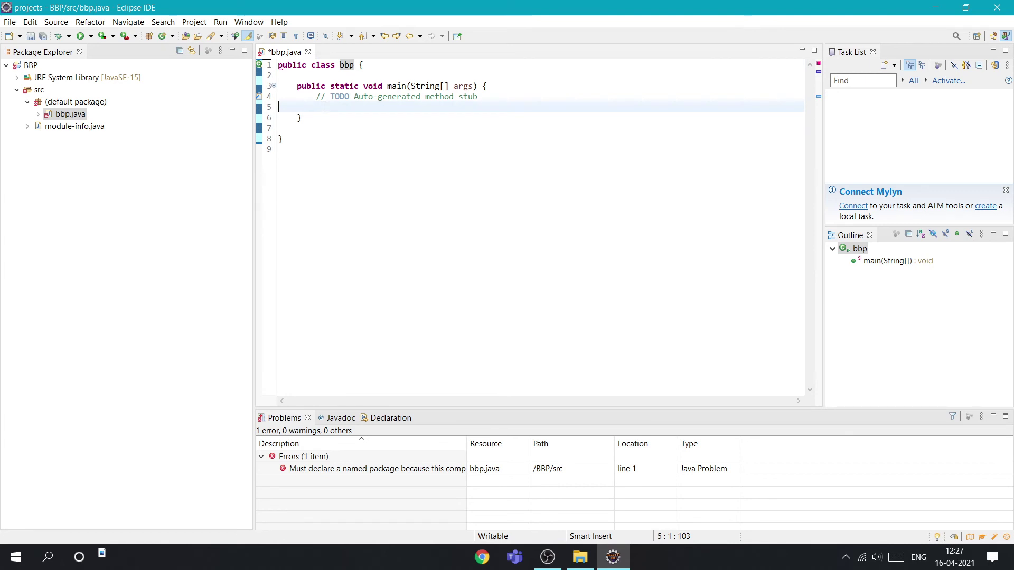
click(321, 128)
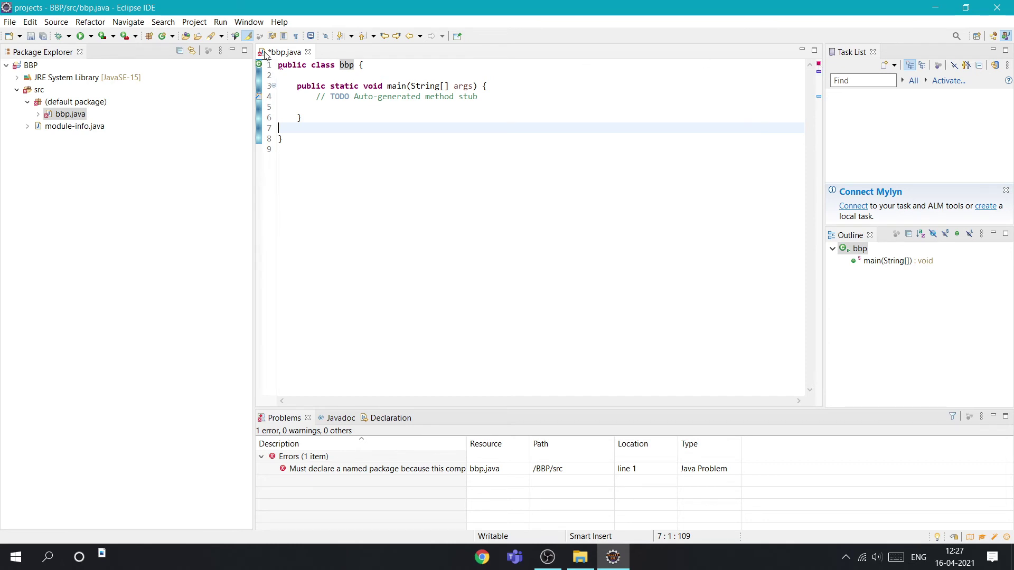
Step: Reinsert an empty line above the class declaration in bbp.java
click(280, 66)
key(Return)
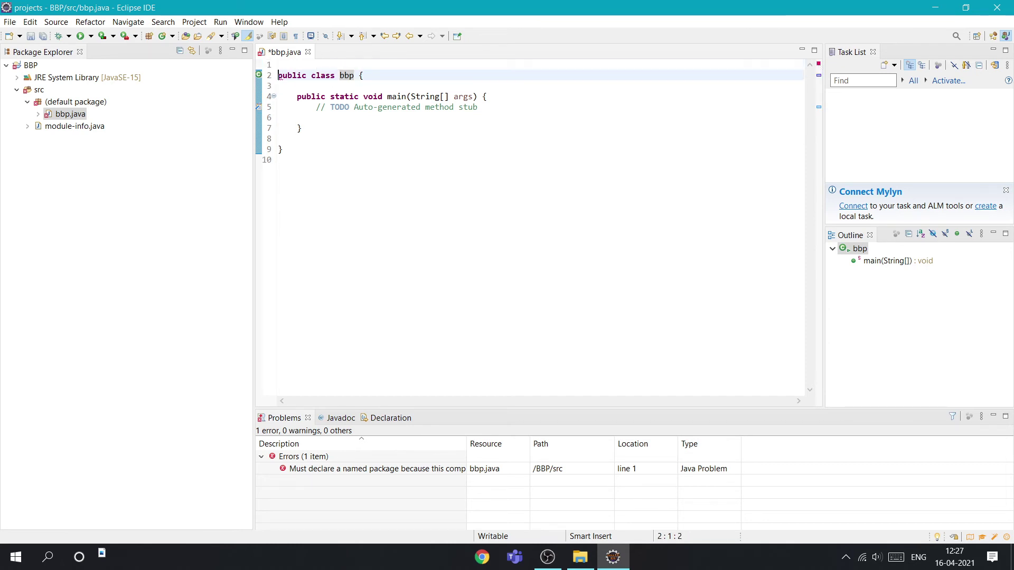
key(Up)
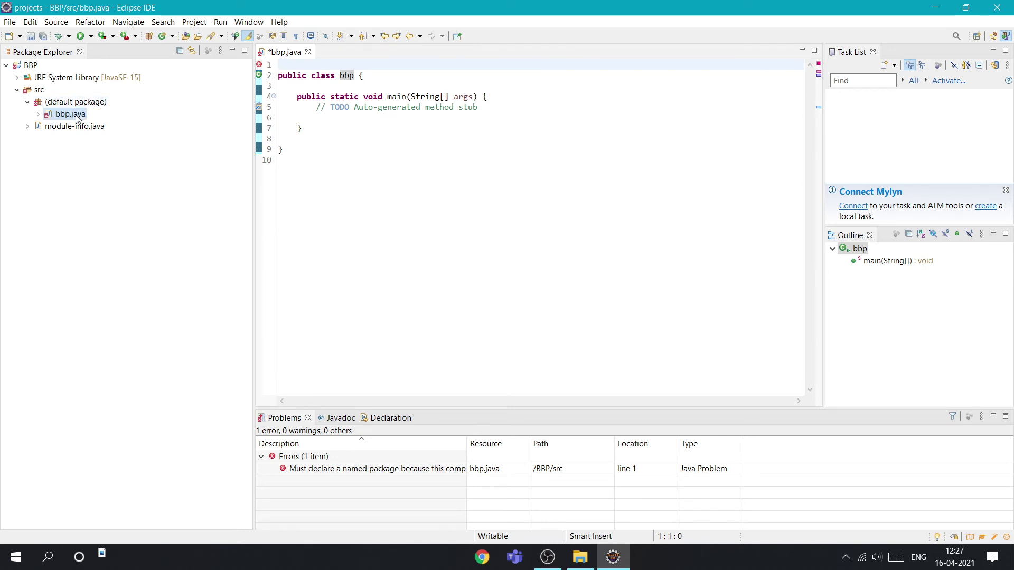
right_click(78, 119)
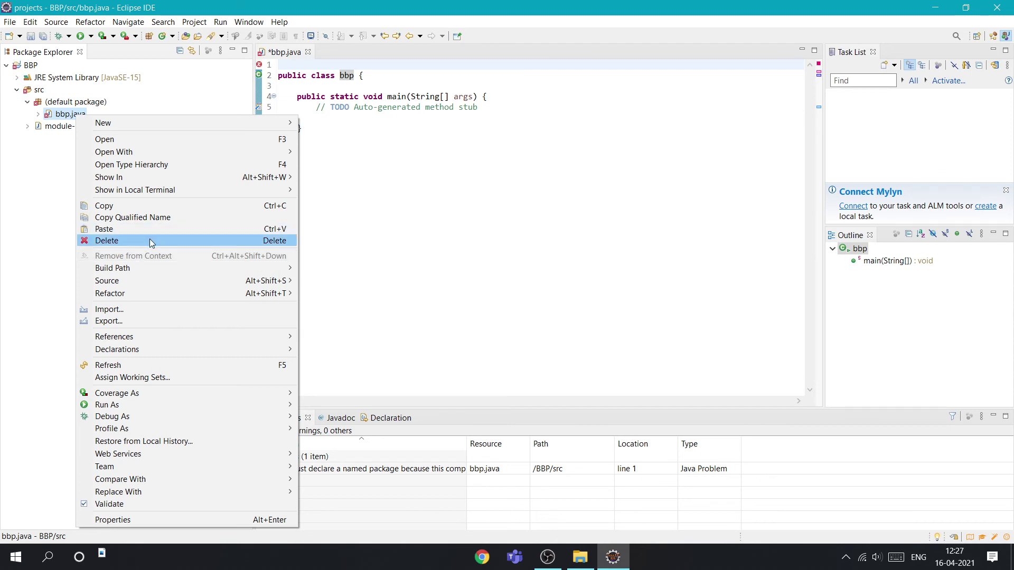
click(395, 139)
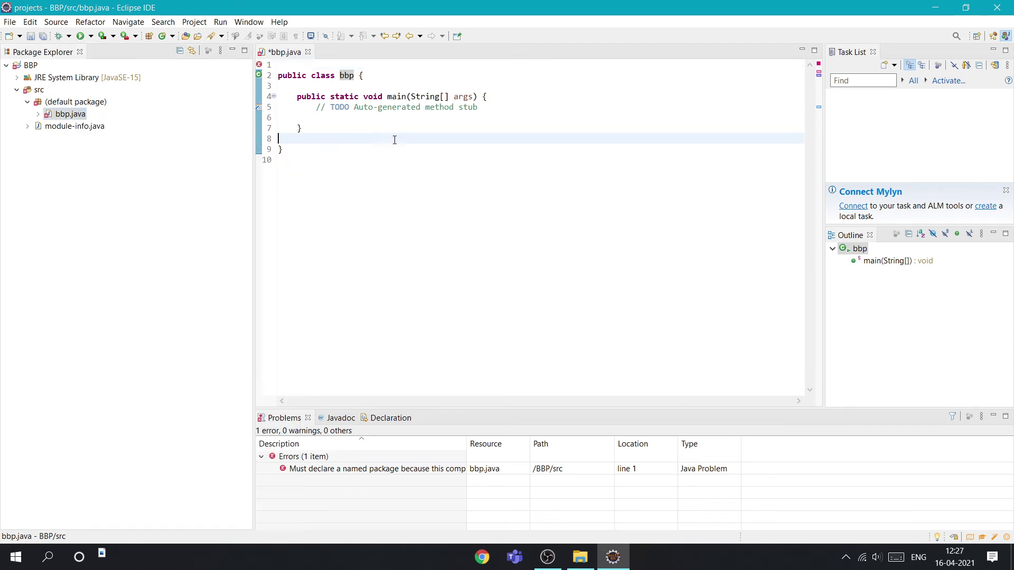
click(287, 65)
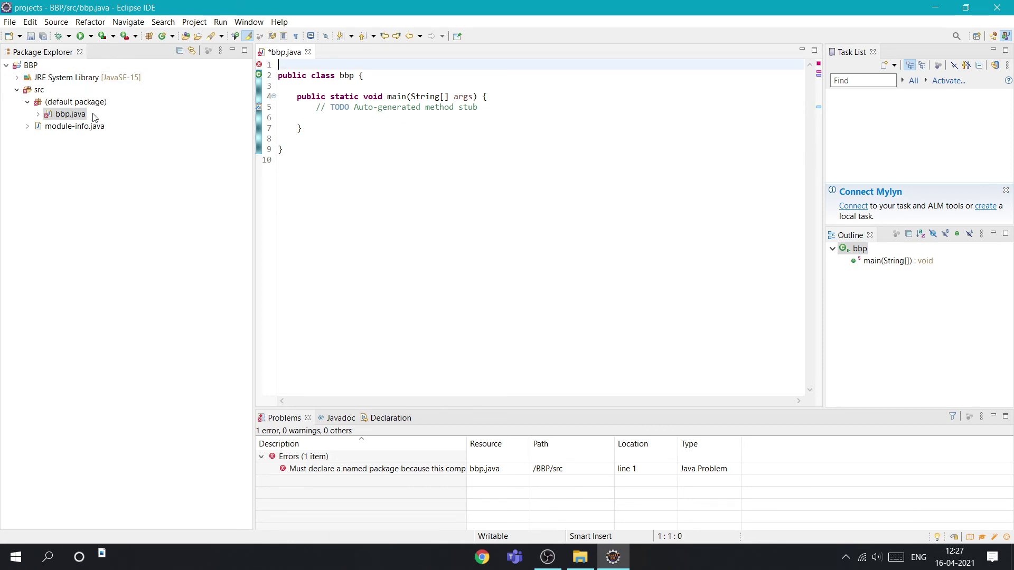
Step: Delete bbp.java from the default package, continuing despite its unsaved changes
right_click(73, 117)
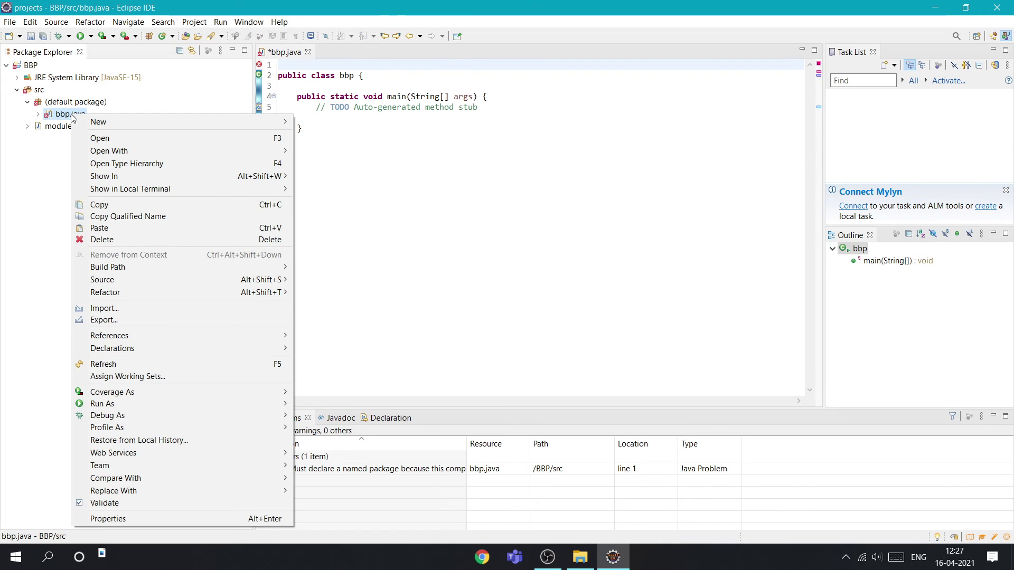
click(108, 239)
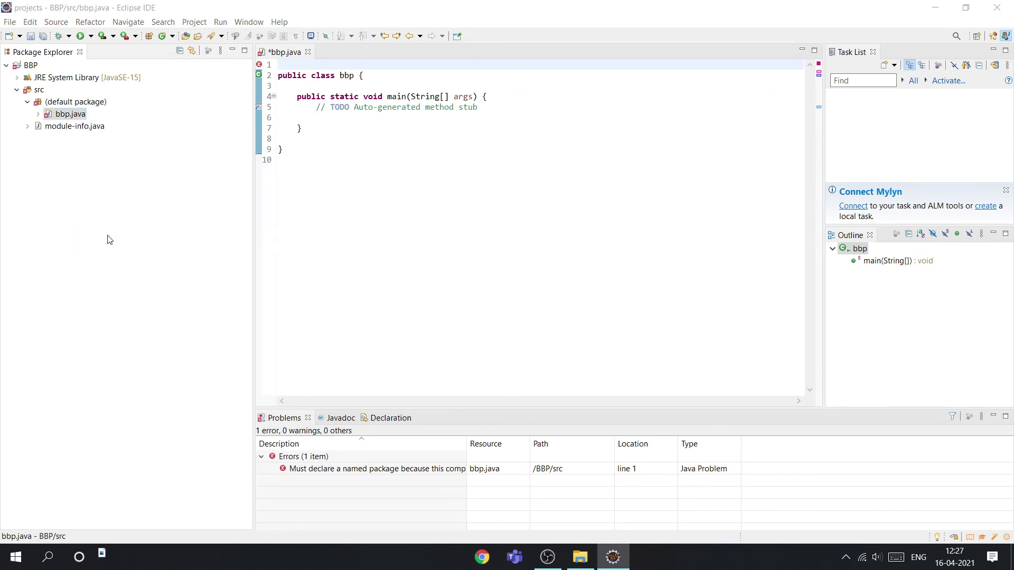
click(509, 299)
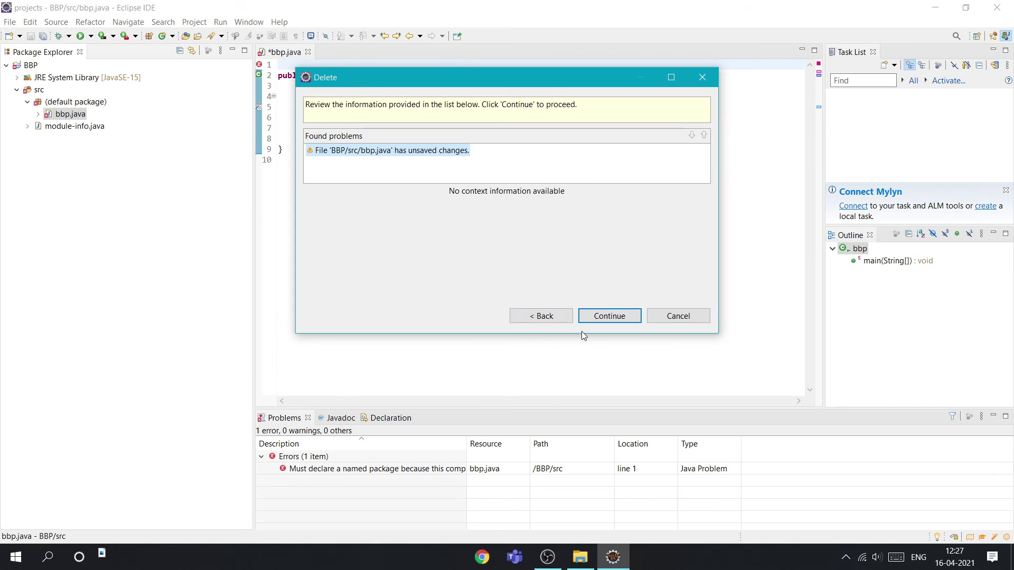
click(612, 316)
click(606, 377)
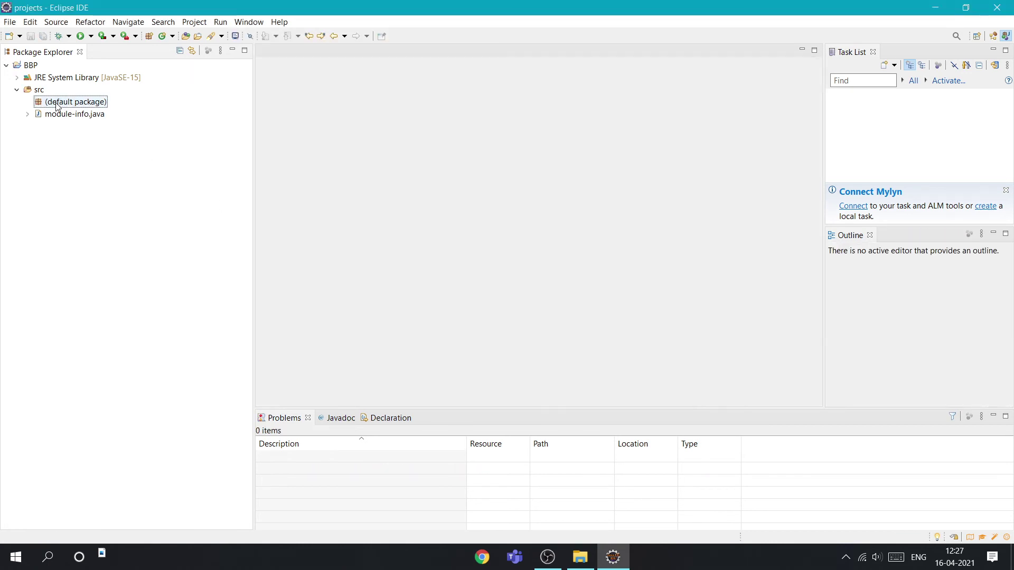
Step: Delete module-info.java from the src folder of the BBP project
right_click(60, 114)
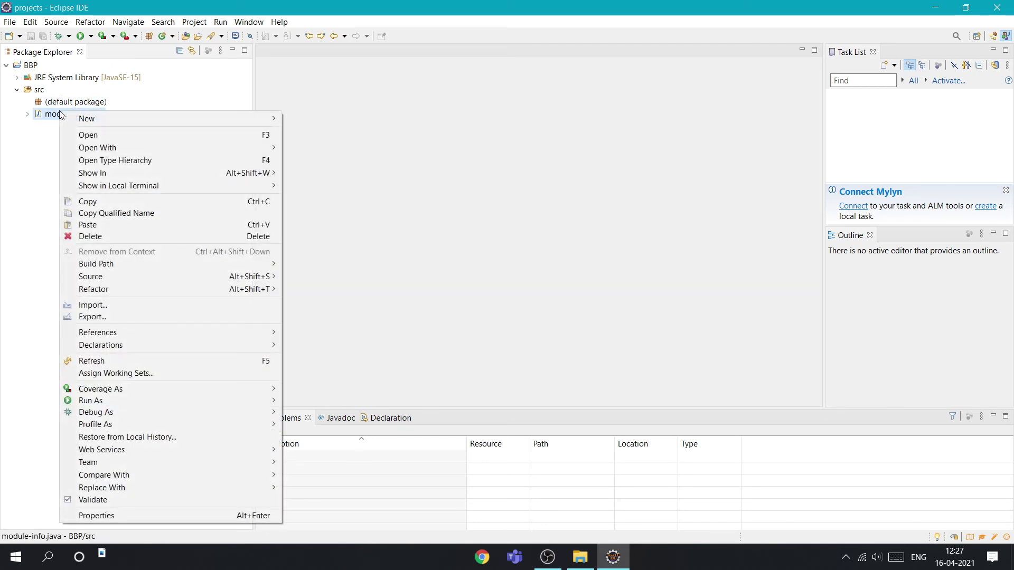
click(166, 235)
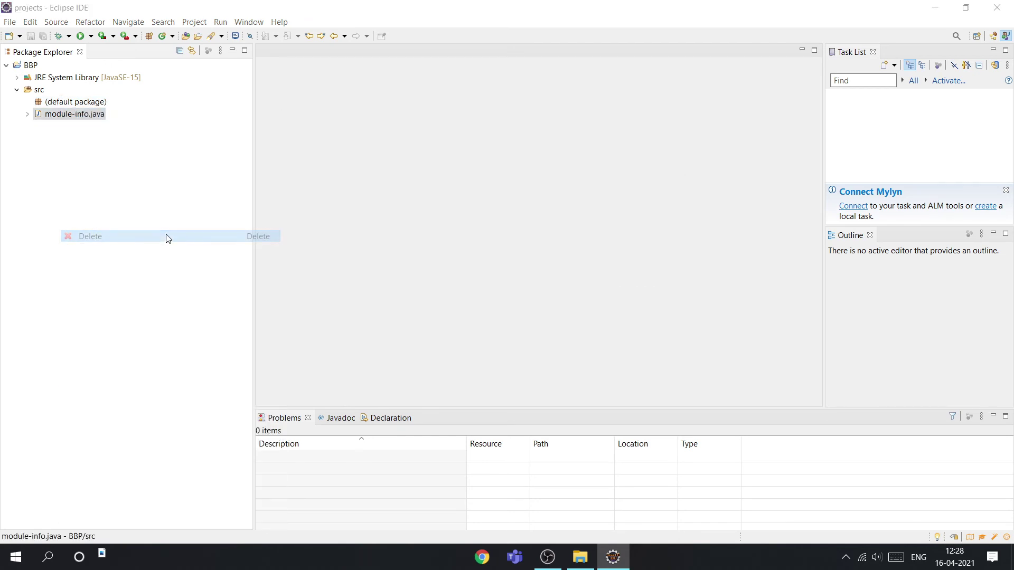
click(585, 303)
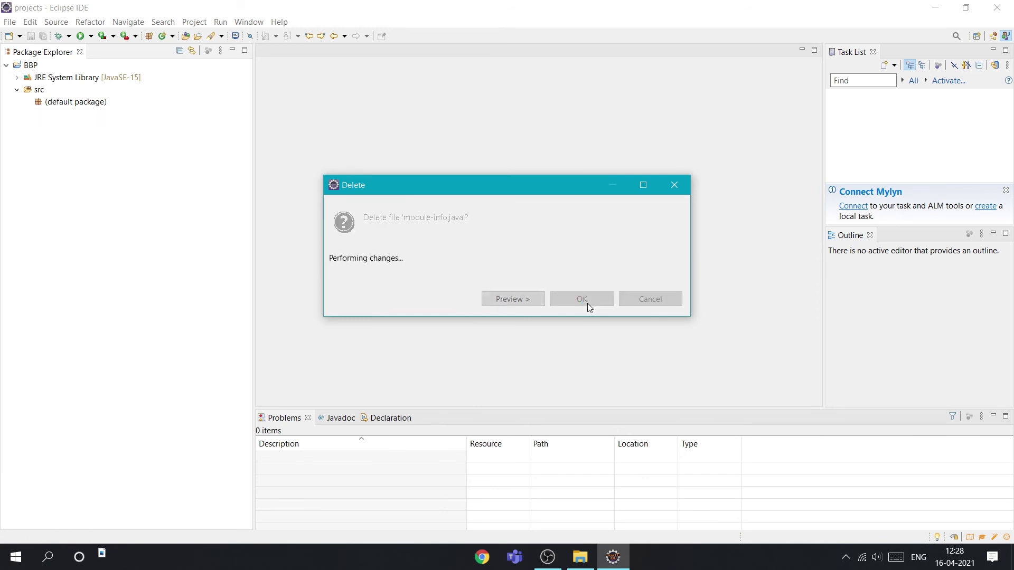
Step: Create the public class bbp with a main method stub in BBP/src, and remove the empty line above its declaration
right_click(43, 94)
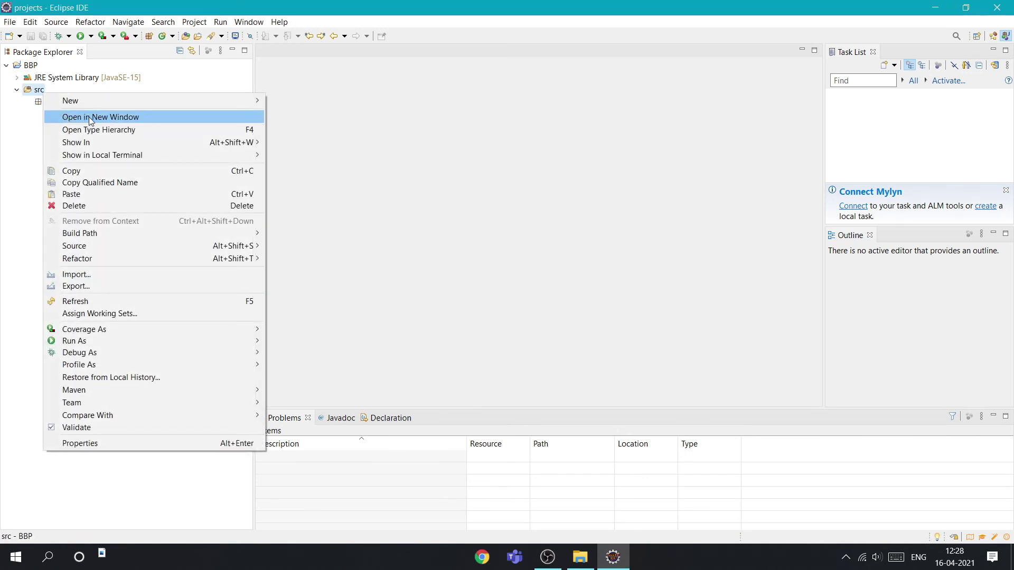
mouse_move(143, 100)
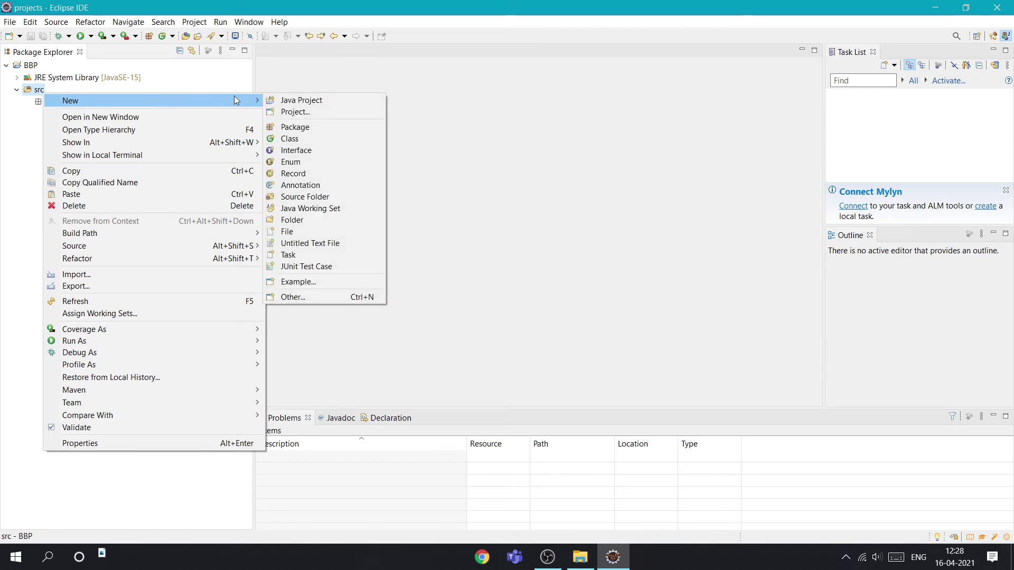
click(305, 138)
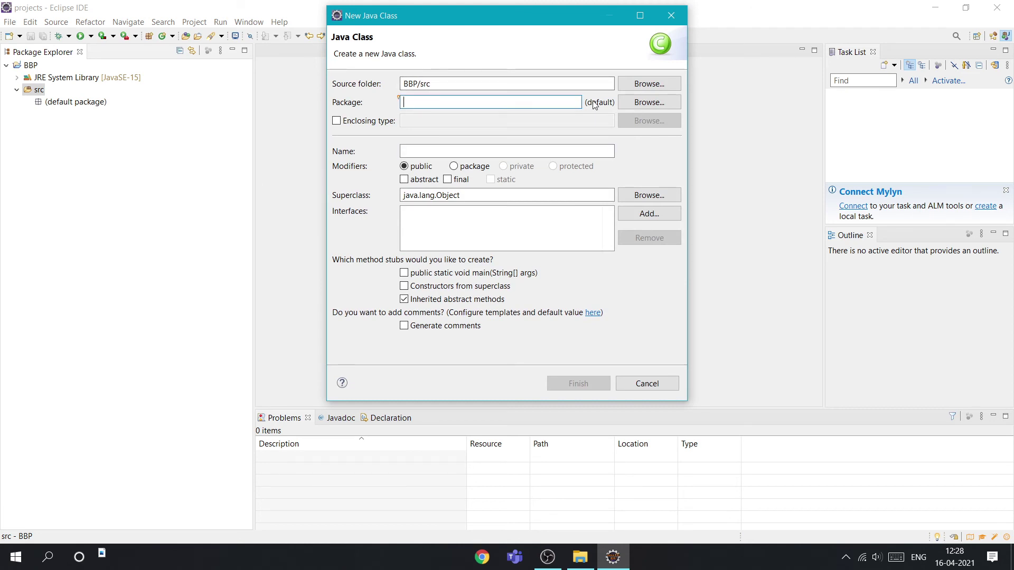
click(419, 149)
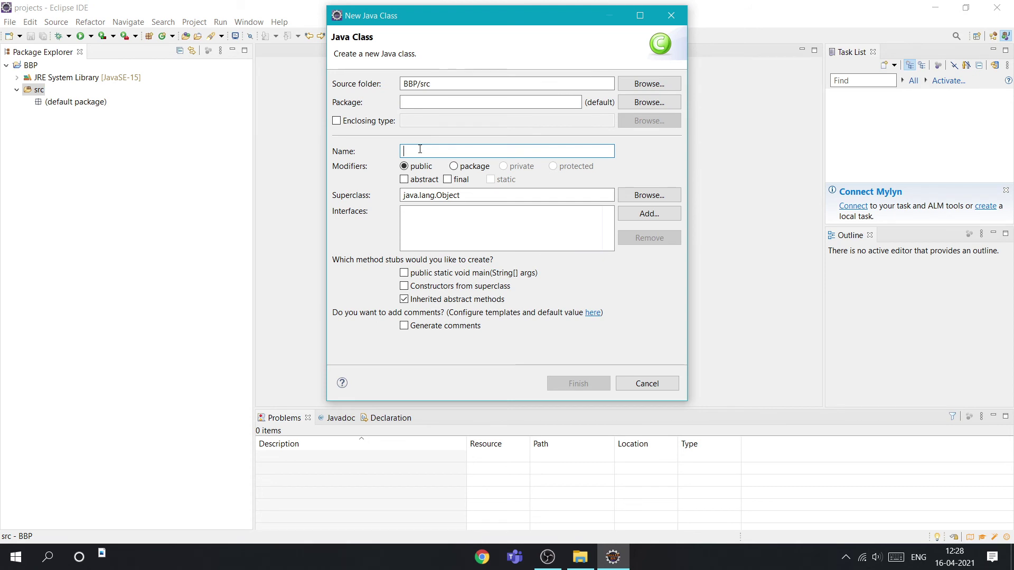
text(bbp)
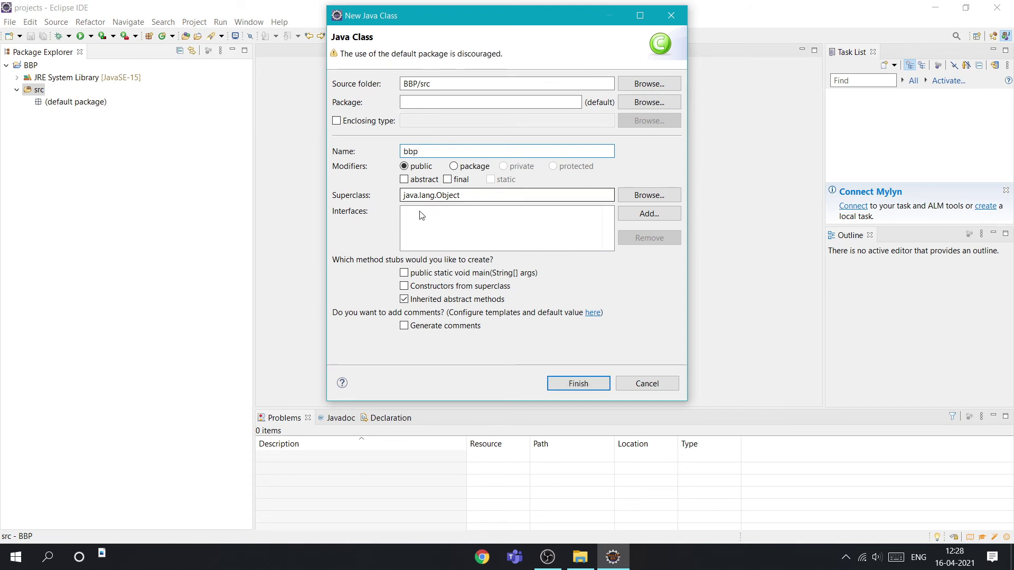
click(569, 378)
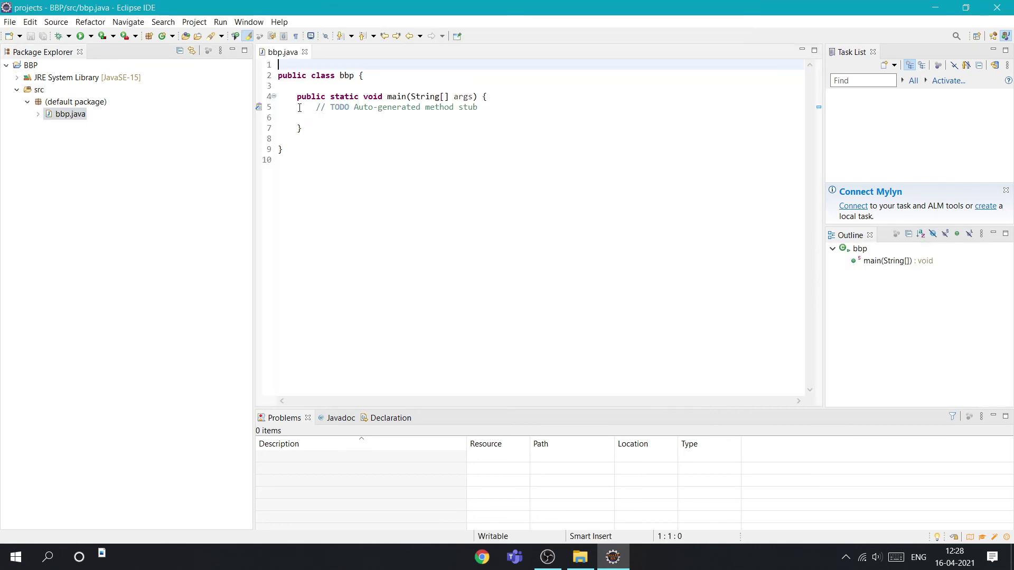
click(278, 76)
key(BackSpace)
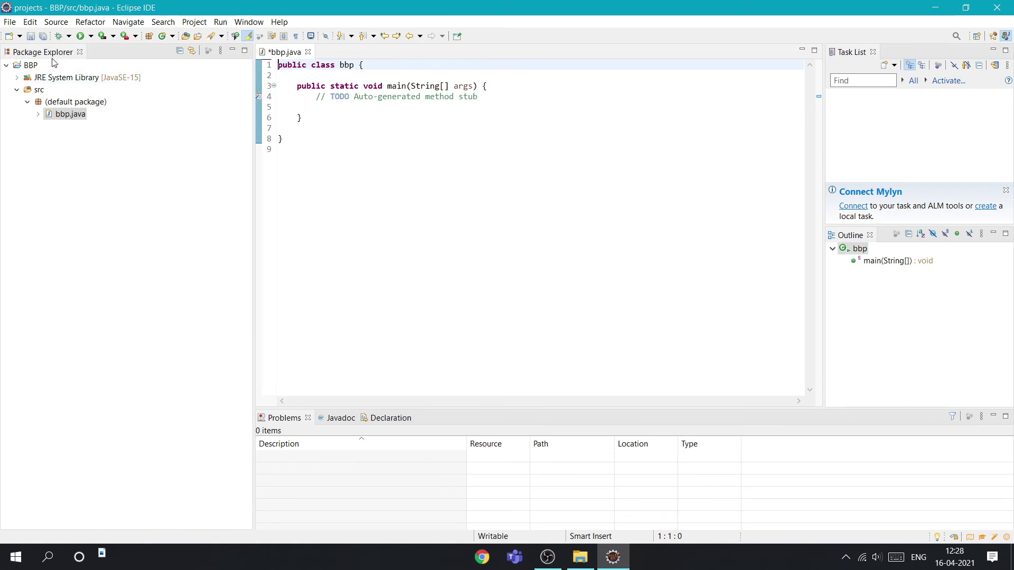
click(10, 22)
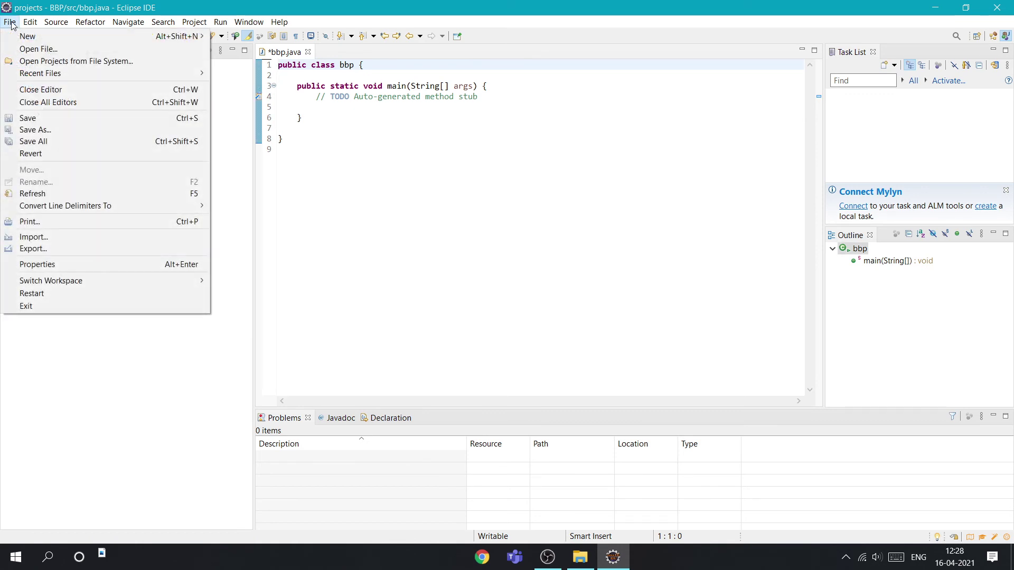
click(249, 21)
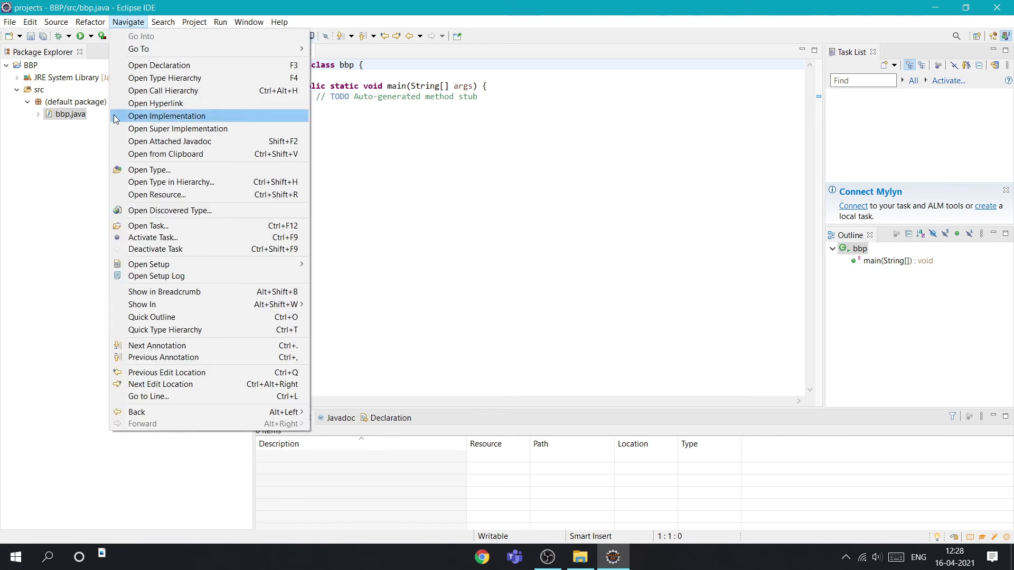
click(58, 154)
click(41, 91)
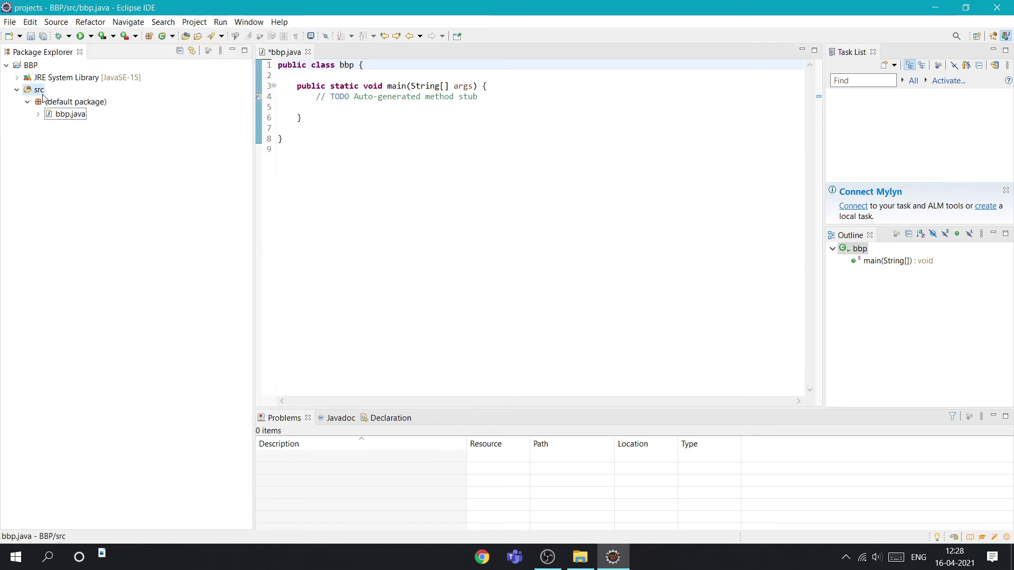
right_click(42, 94)
mouse_move(86, 105)
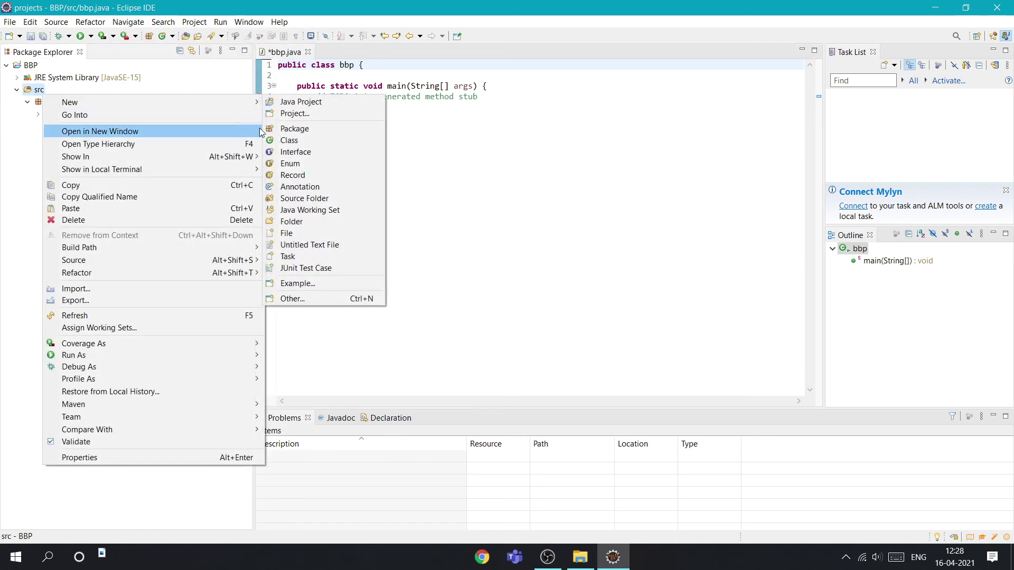
click(434, 145)
Step: Delete the "// TODO Auto-generated method stub" comment from the main method of bbp.java
click(476, 97)
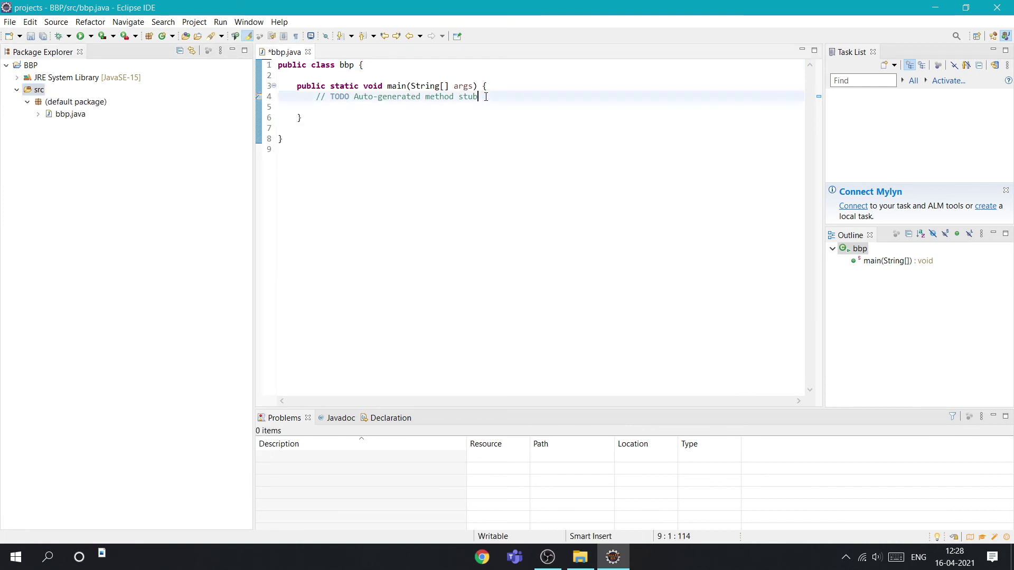
key(BackSpace)
key(BackSpace)
key(BackSpace)
key(BackSpace)
key(BackSpace)
key(BackSpace)
key(BackSpace)
key(BackSpace)
key(BackSpace)
key(BackSpace)
key(BackSpace)
key(BackSpace)
key(BackSpace)
key(BackSpace)
key(BackSpace)
key(BackSpace)
key(BackSpace)
key(BackSpace)
key(BackSpace)
key(BackSpace)
key(BackSpace)
key(BackSpace)
key(BackSpace)
key(BackSpace)
key(BackSpace)
key(BackSpace)
key(BackSpace)
key(BackSpace)
key(BackSpace)
key(BackSpace)
key(BackSpace)
key(BackSpace)
key(BackSpace)
key(BackSpace)
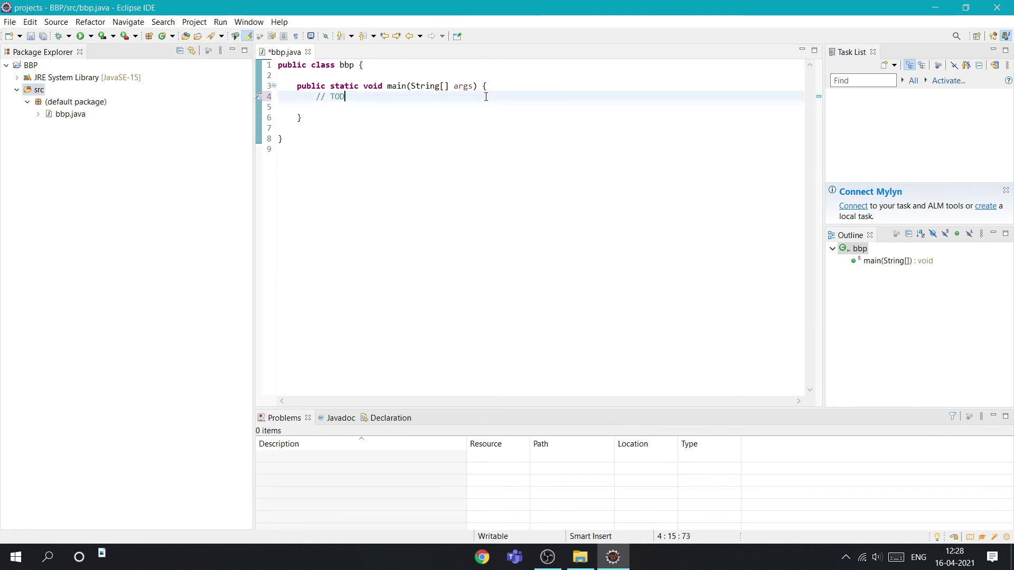
Step: Write the statement System.out.print("hello world"); inside the main method of bbp.java
key(Caps_Lock)
text(S)
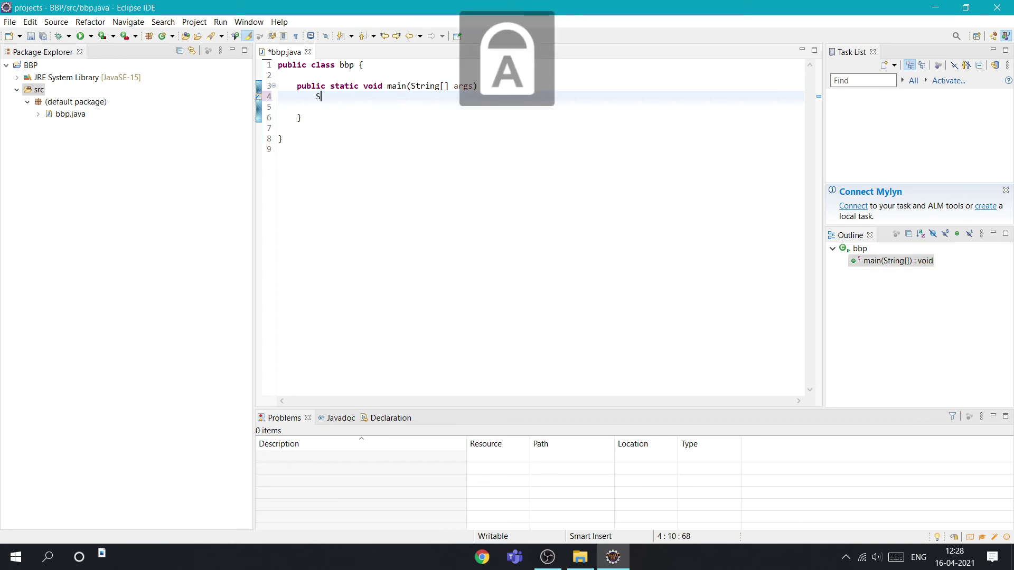
key(Caps_Lock)
text(ystem.oyt)
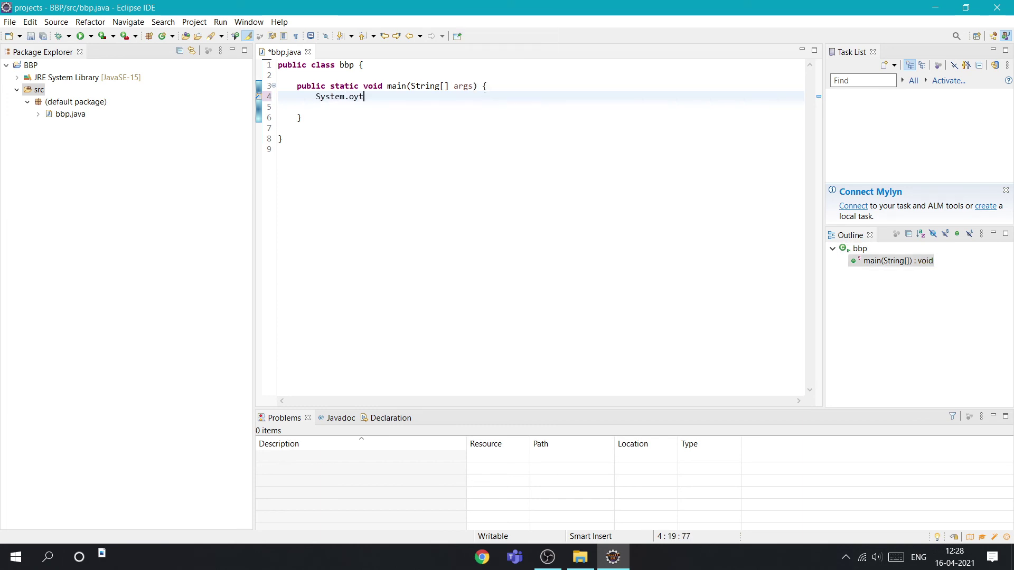
text(.print)
key(Down)
click(361, 98)
key(BackSpace)
text(u)
click(403, 100)
text(()
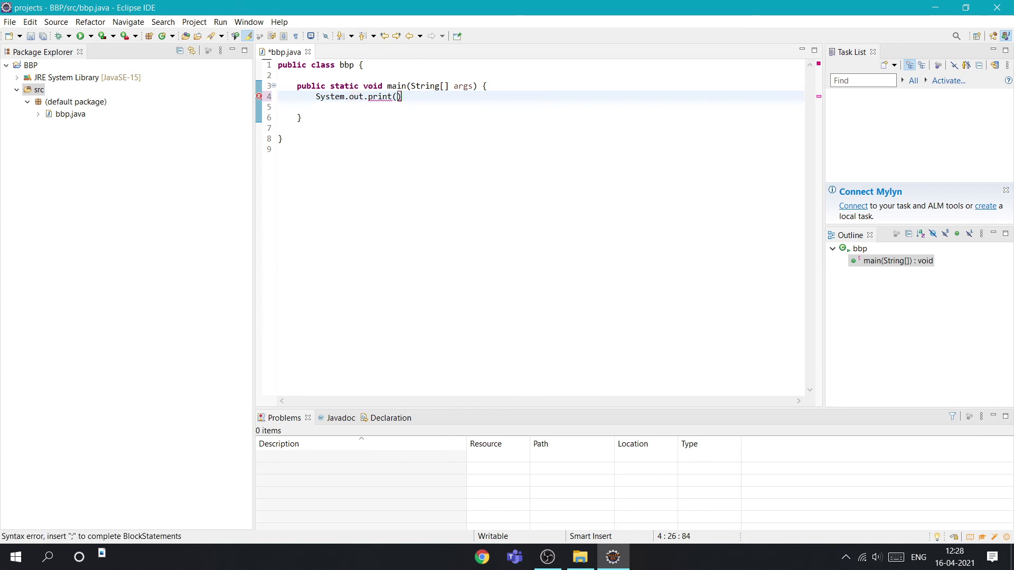
text(;)
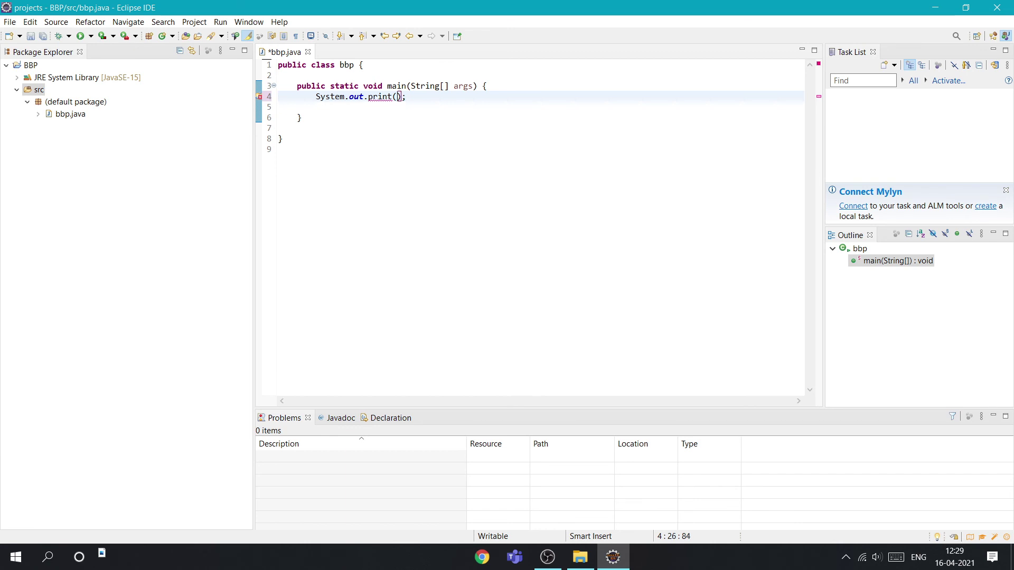
text("hello world)
click(400, 155)
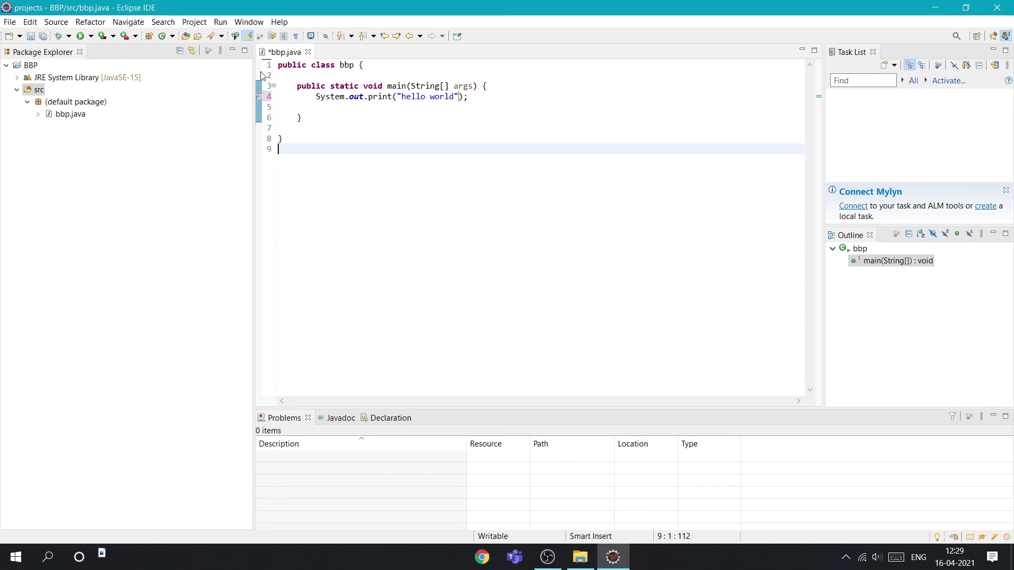
Step: Save all modified files and run bbp.java, checking the program's output in the console
click(45, 39)
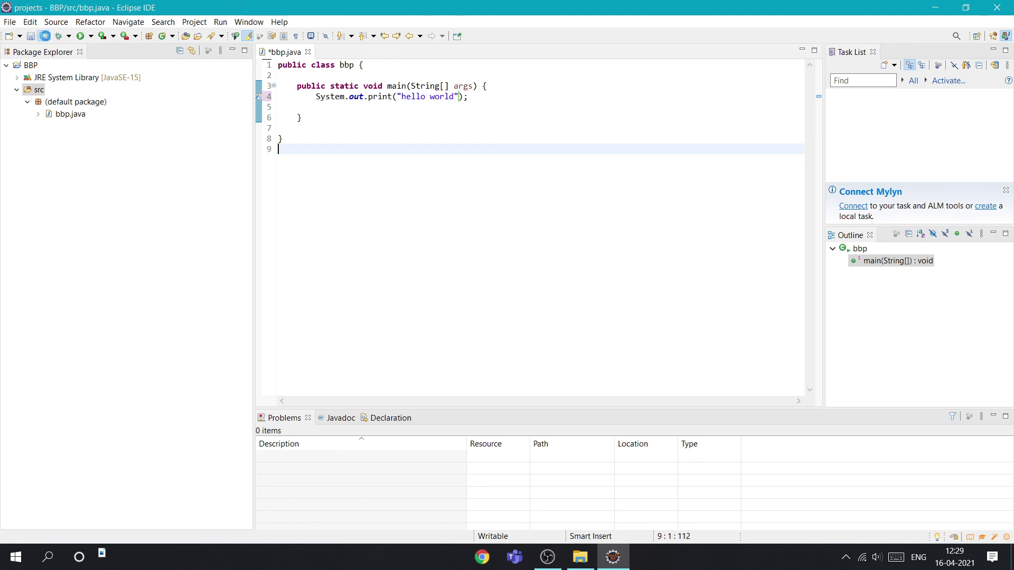
click(81, 39)
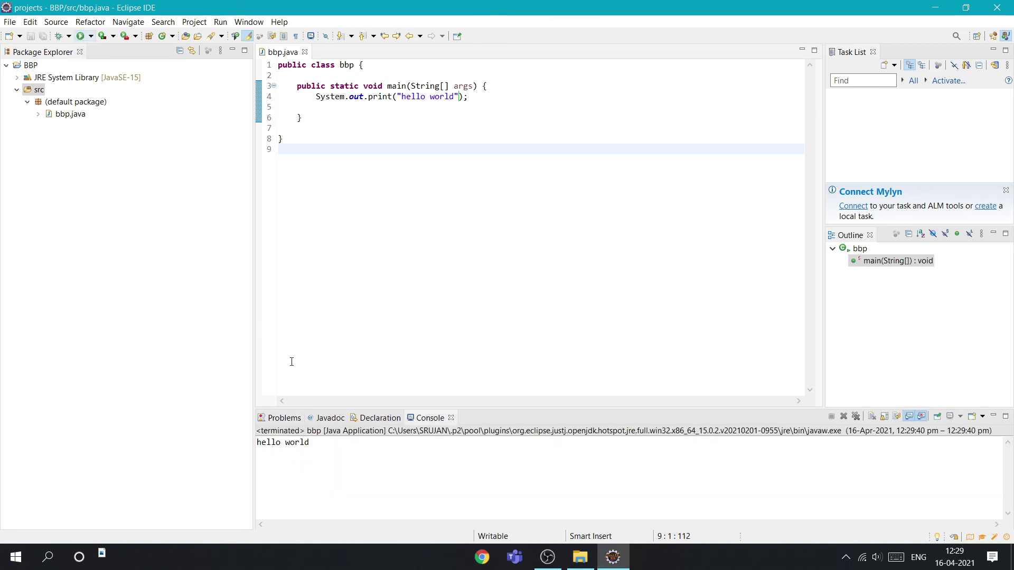
drag(317, 445, 258, 443)
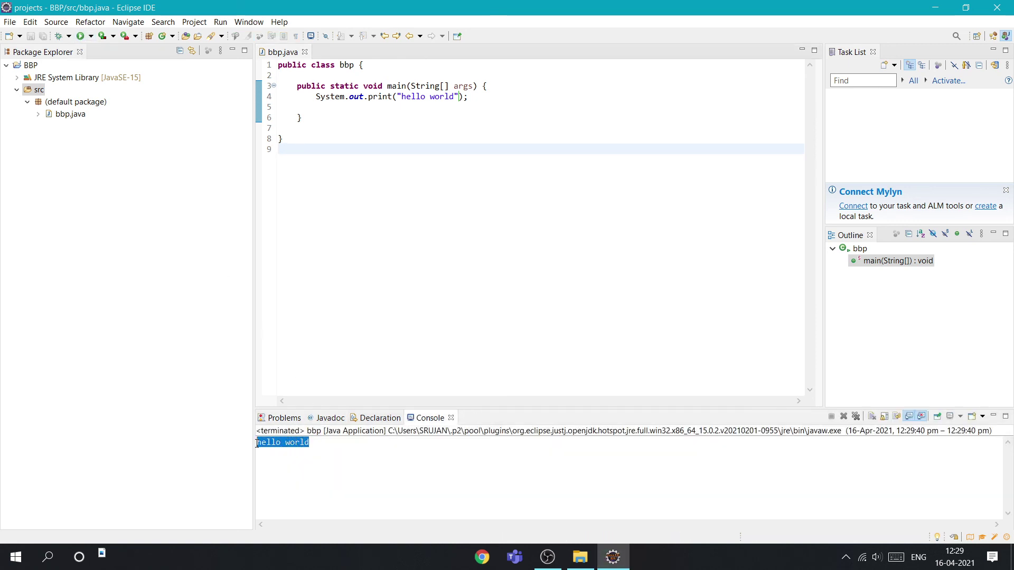
click(324, 449)
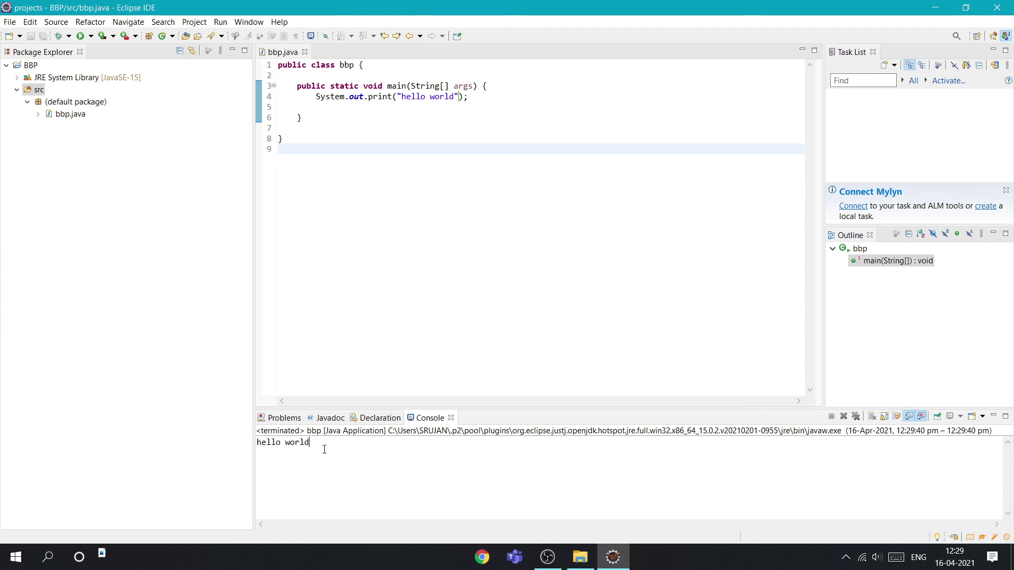
click(329, 167)
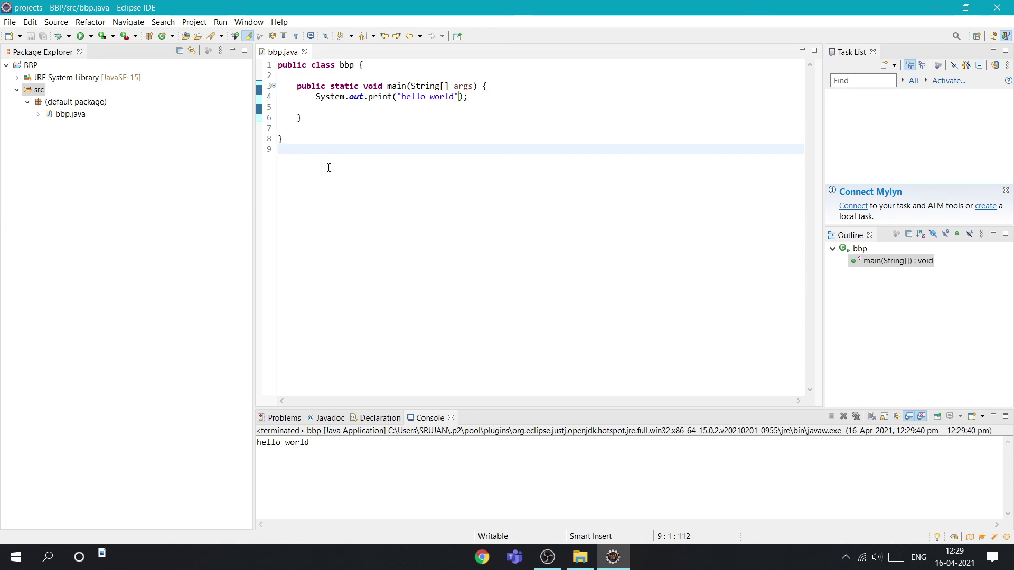
Step: Run bbp.java again and allow eclipse.exe to communicate on public networks through Windows Defender Firewall
key(ctrl+F11)
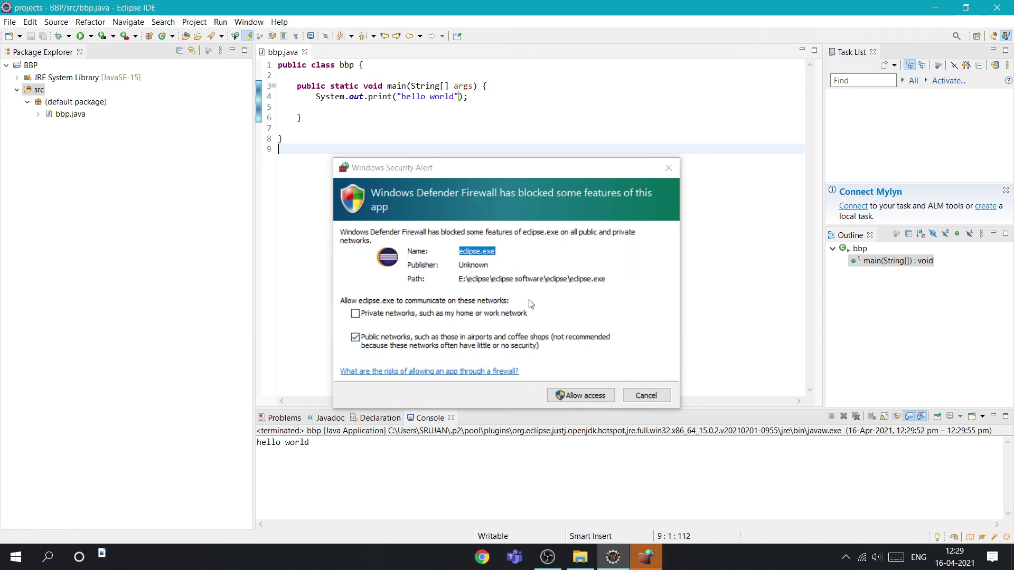
click(565, 396)
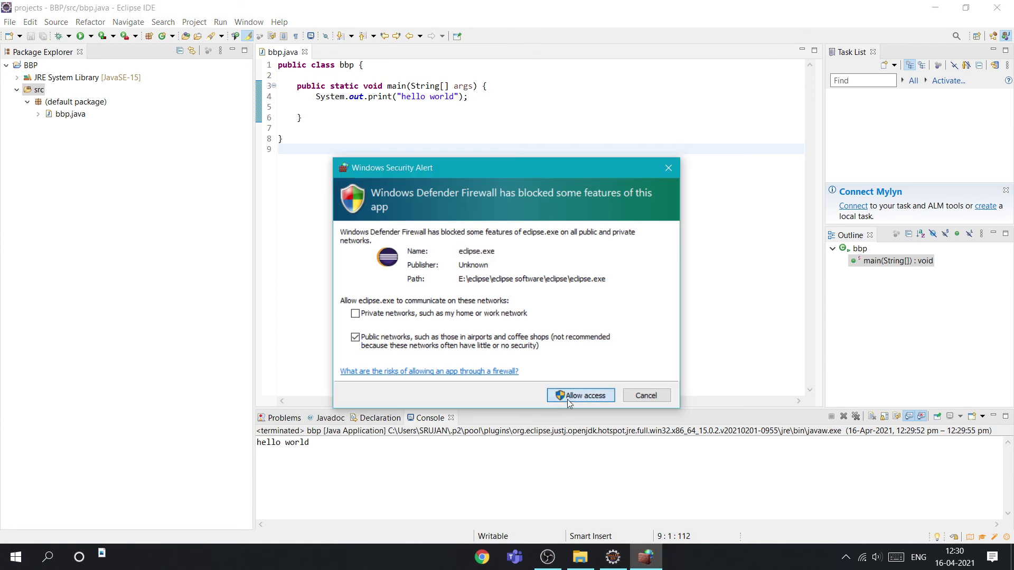
click(570, 403)
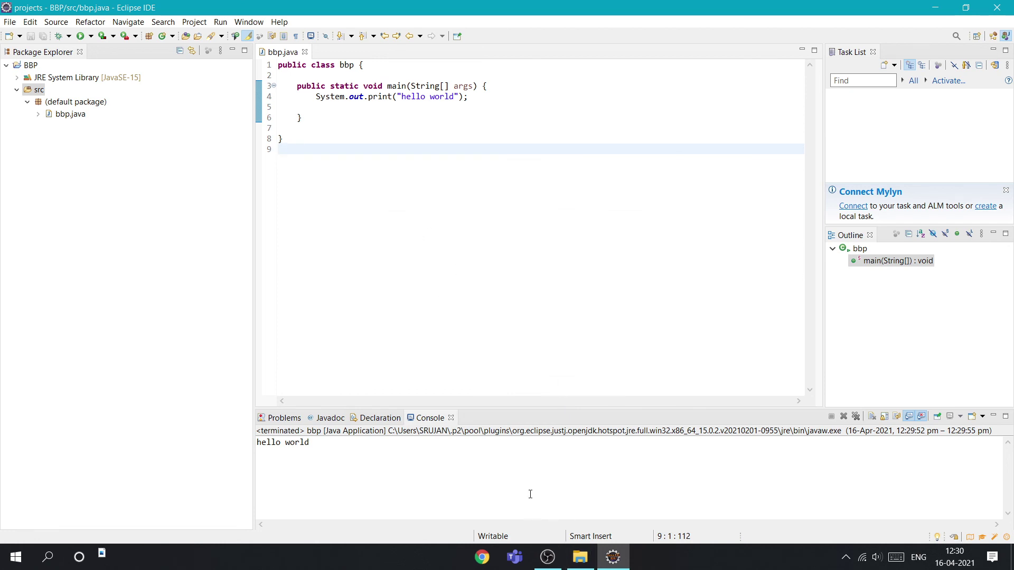
click(549, 558)
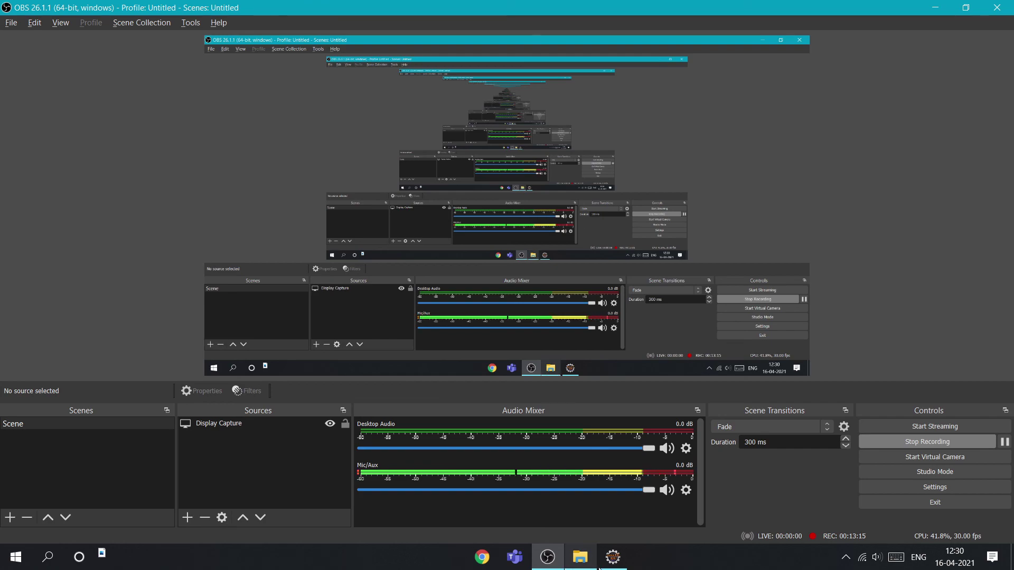
click(617, 557)
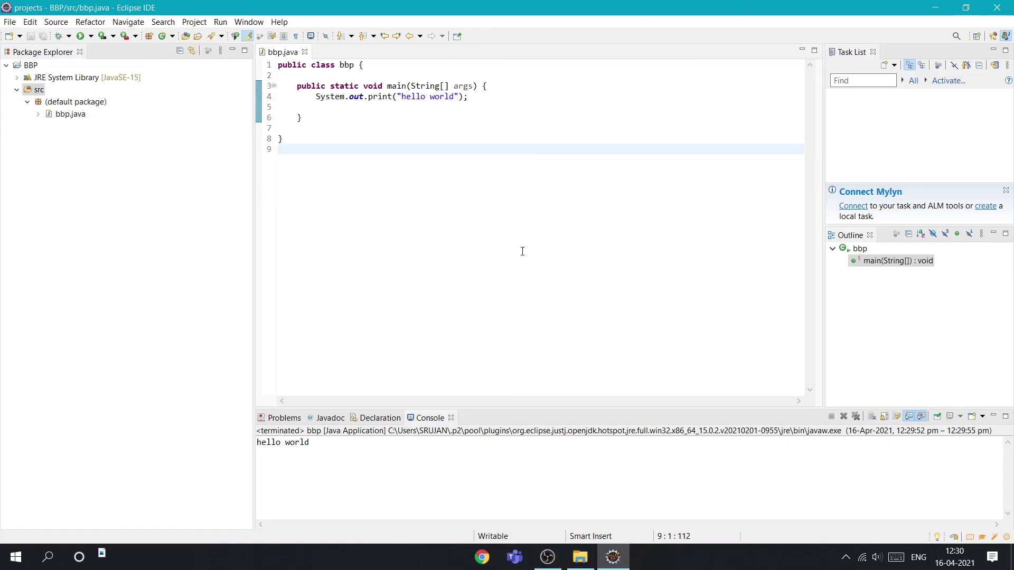
click(608, 565)
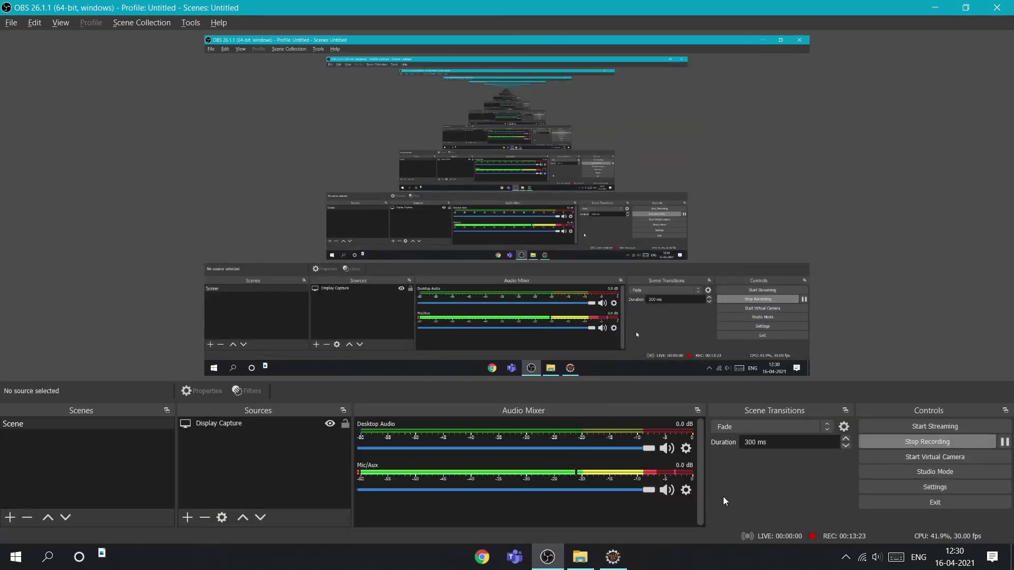